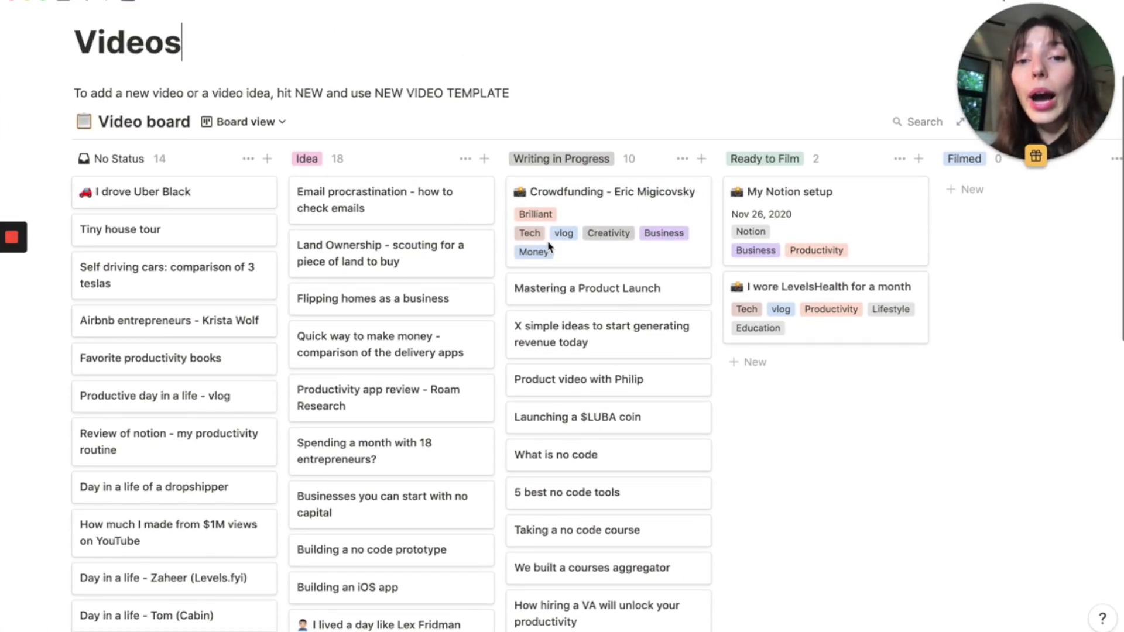
pyautogui.hscroll(15, 712, 255)
pyautogui.hscroll(-15, 711, 256)
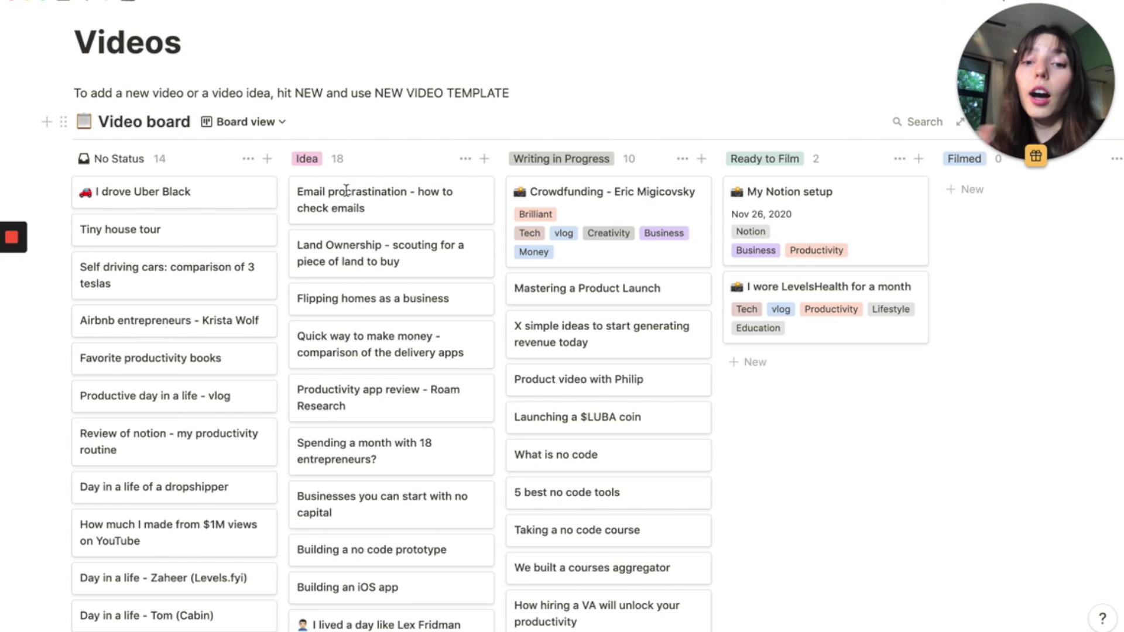
pyautogui.scroll(-2, 378, 318)
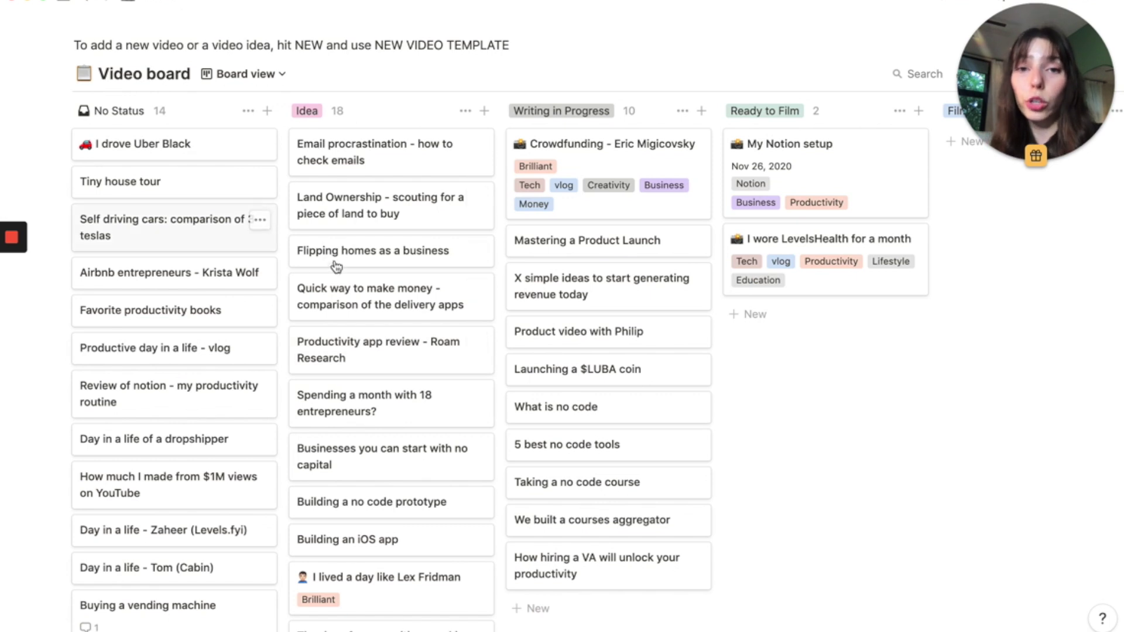
pyautogui.hscroll(3, 337, 267)
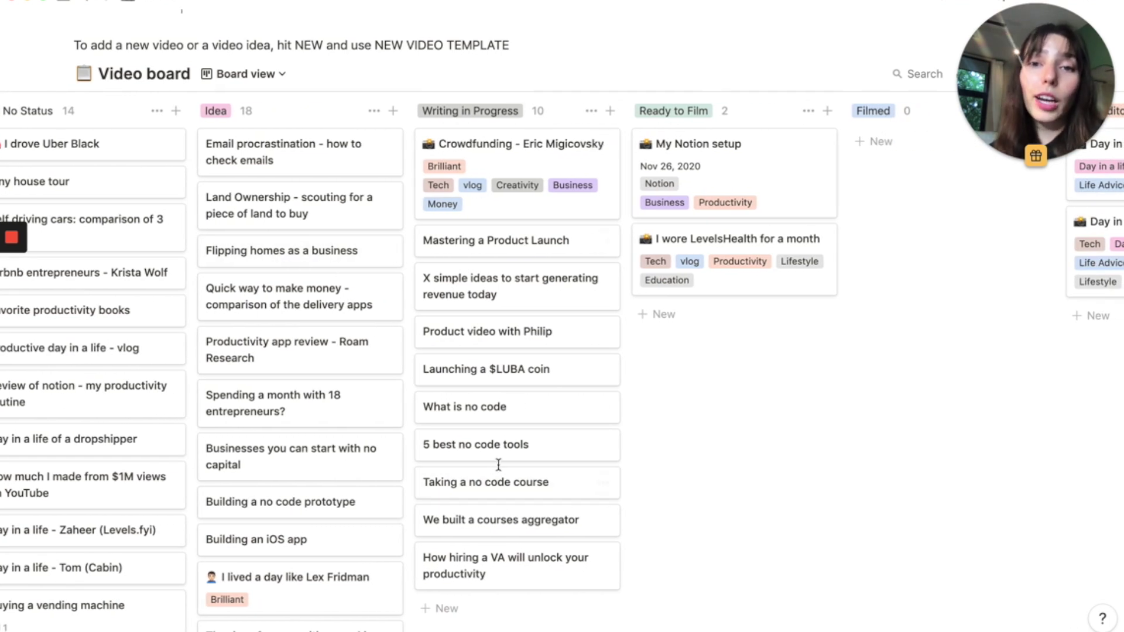
pyautogui.hscroll(5, 498, 464)
pyautogui.click(334, 150)
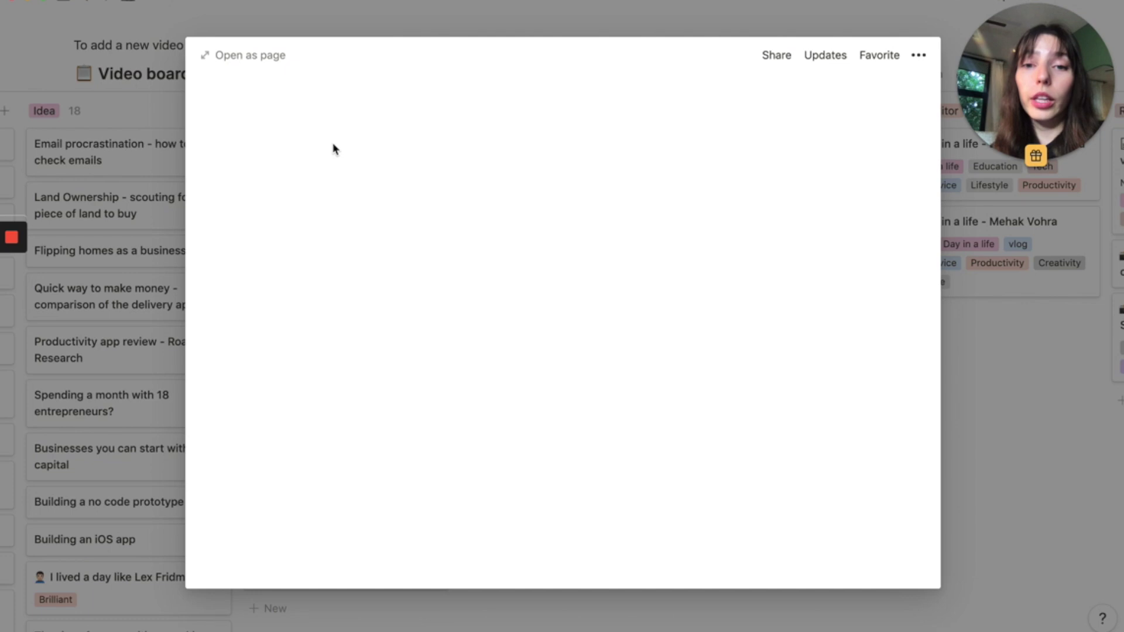
pyautogui.scroll(-10, 573, 392)
pyautogui.scroll(-20, 576, 397)
pyautogui.scroll(-15, 577, 396)
pyautogui.press('Escape')
pyautogui.hscroll(5, 643, 297)
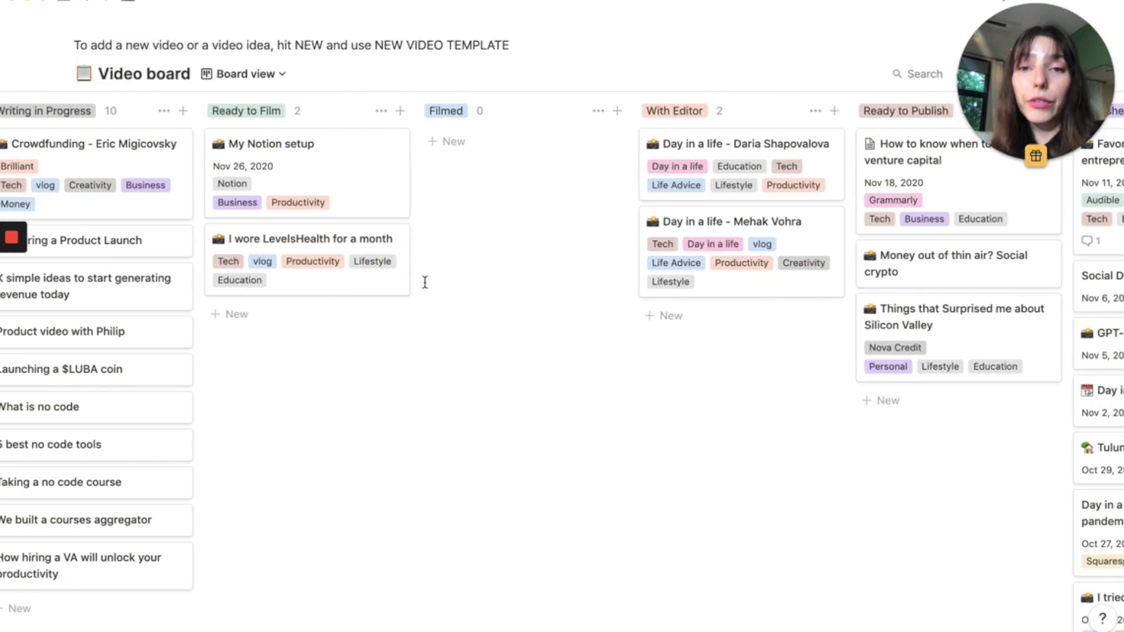
pyautogui.hscroll(3, 415, 236)
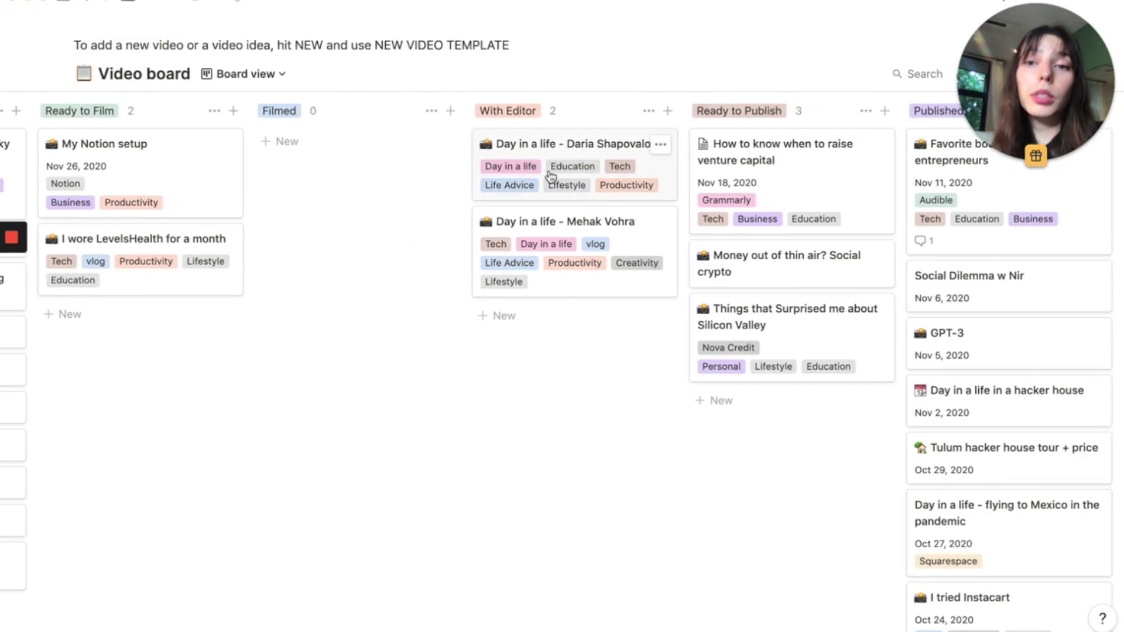
# - Close the open video page and switch the Video board to Table view
pyautogui.hscroll(3, 586, 296)
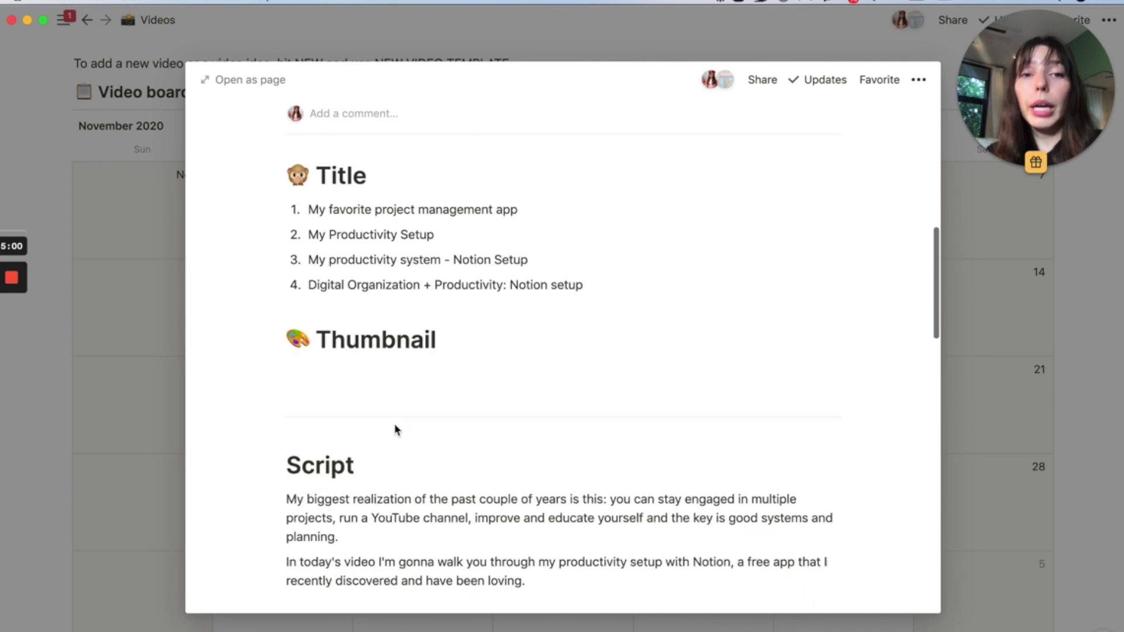
pyautogui.click(993, 373)
pyautogui.click(253, 93)
pyautogui.click(233, 192)
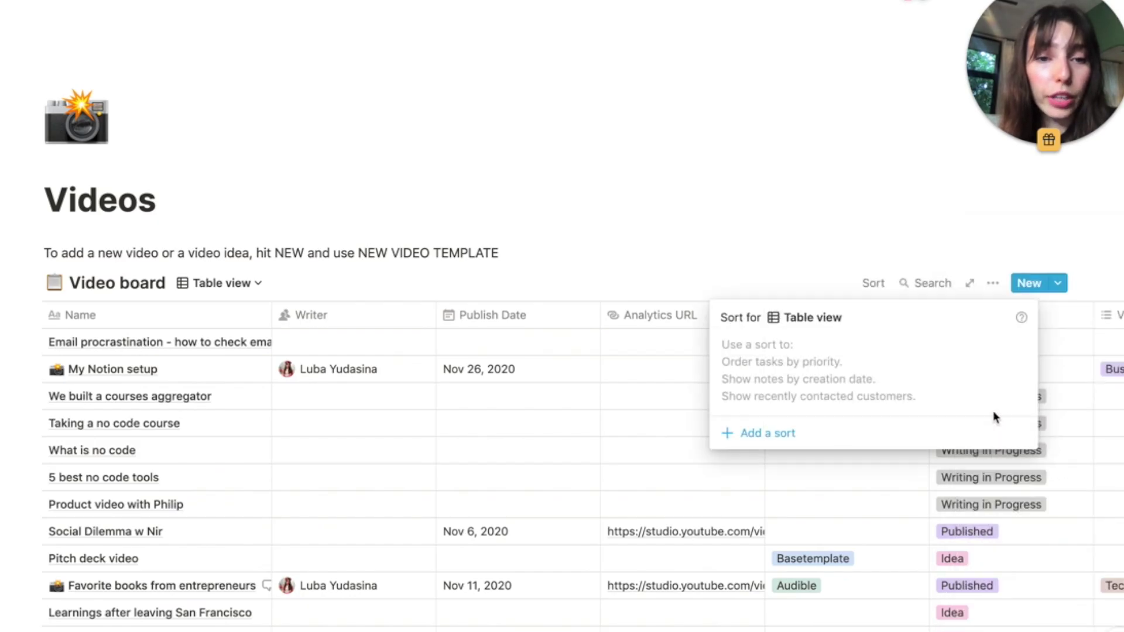
# - Sort the Video table by Status in ascending order
pyautogui.click(761, 433)
pyautogui.click(742, 226)
pyautogui.click(861, 350)
pyautogui.click(826, 539)
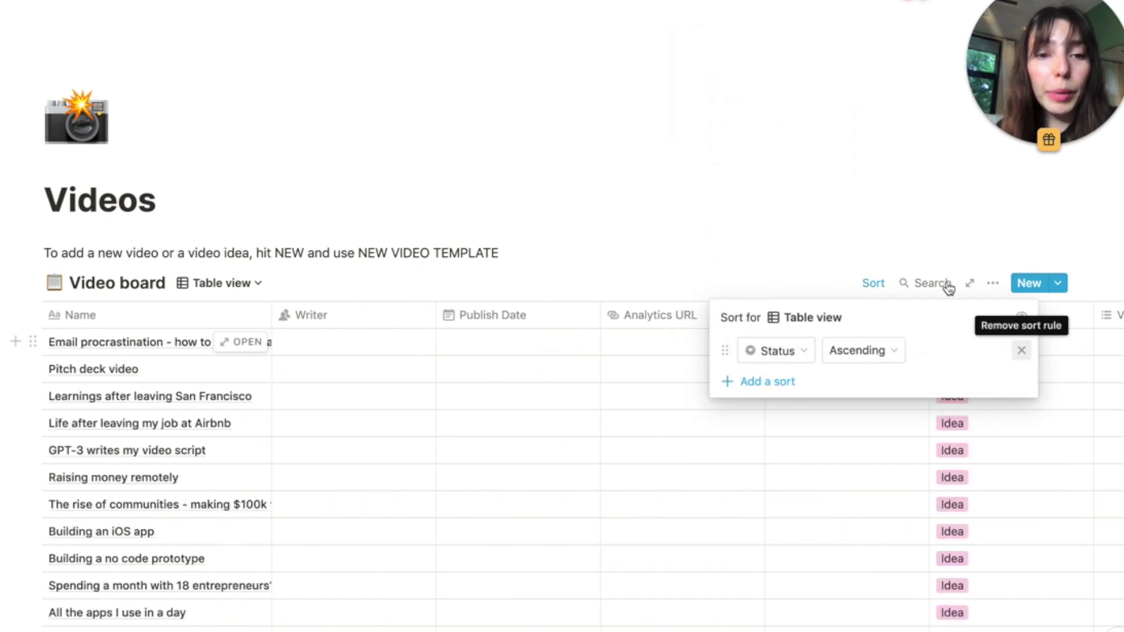
pyautogui.click(853, 243)
# - Fill the empty Status cells of the status-less videos with Idea
pyautogui.scroll(-20, 853, 452)
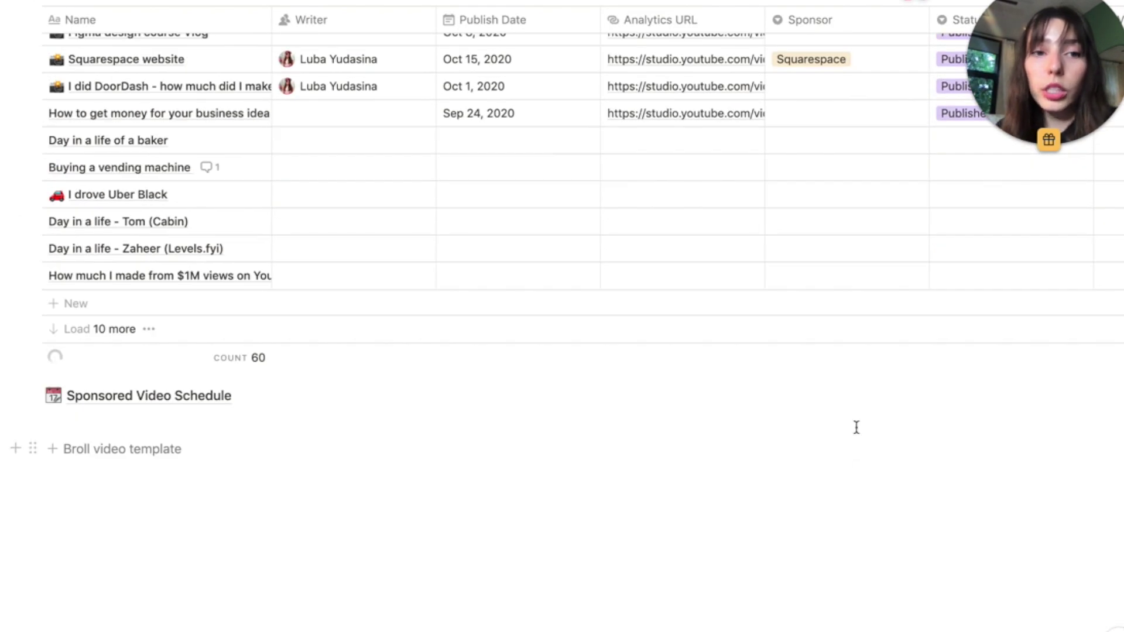
pyautogui.scroll(5, 857, 427)
pyautogui.click(962, 287)
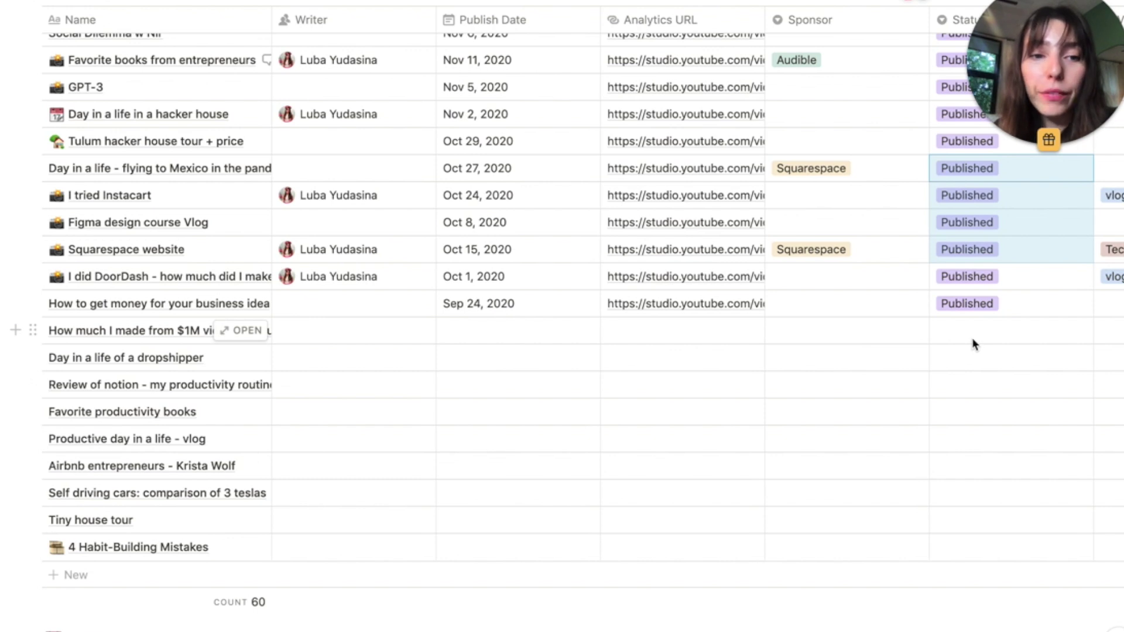
pyautogui.click(973, 331)
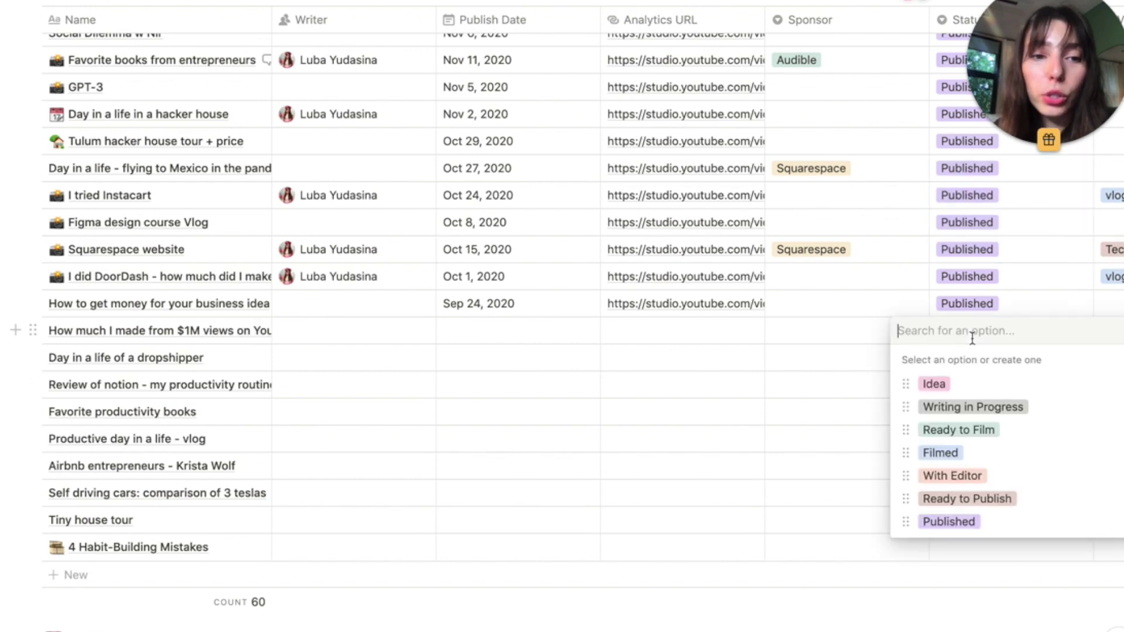
pyautogui.press('Escape')
pyautogui.hotkey('shift', 'Down')
pyautogui.hotkey('shift', 'Down')
pyautogui.hotkey('shift', 'Down')
pyautogui.hotkey('shift', 'Down')
pyautogui.hotkey('shift', 'Down')
pyautogui.hotkey('shift', 'Down')
pyautogui.hotkey('shift', 'Down')
pyautogui.hotkey('shift', 'Down')
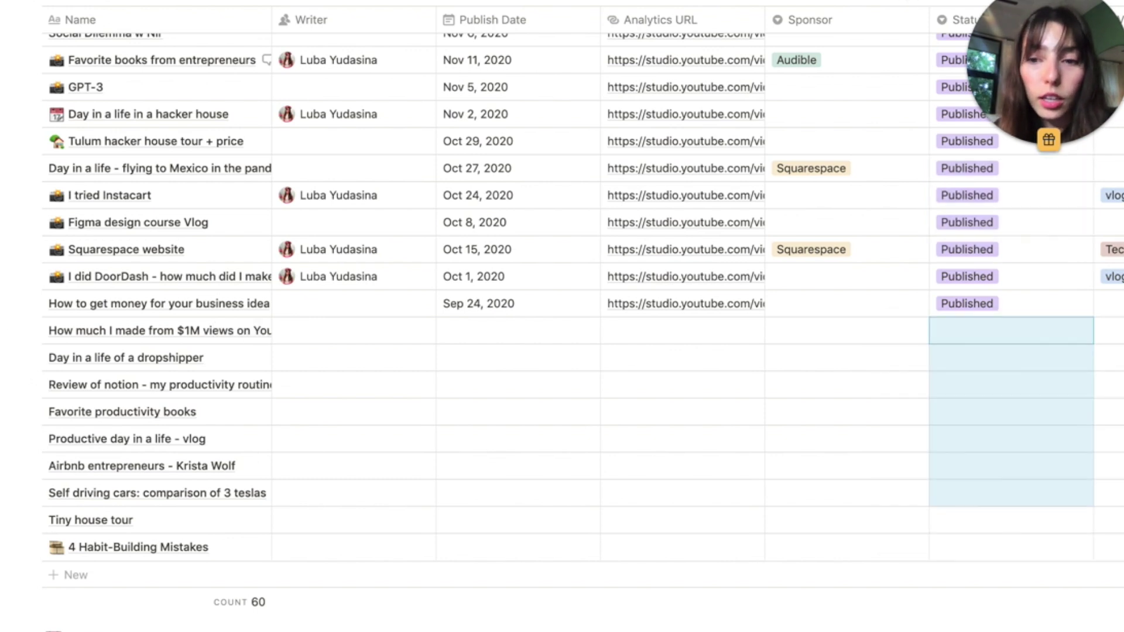
pyautogui.hotkey('ctrl', 'v')
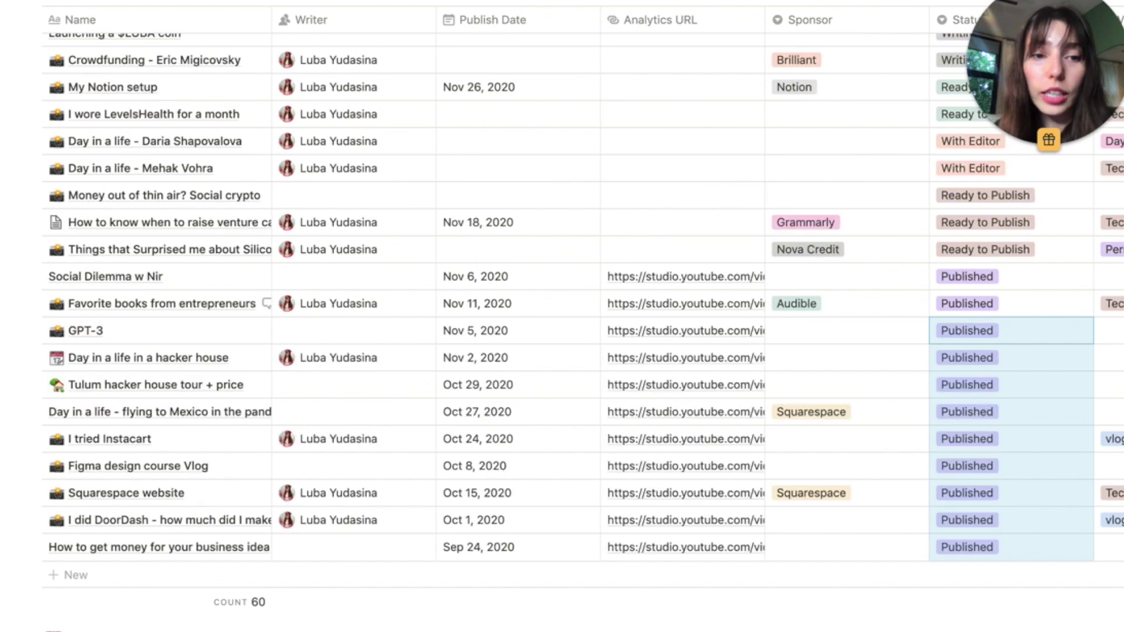
pyautogui.scroll(20, 878, 334)
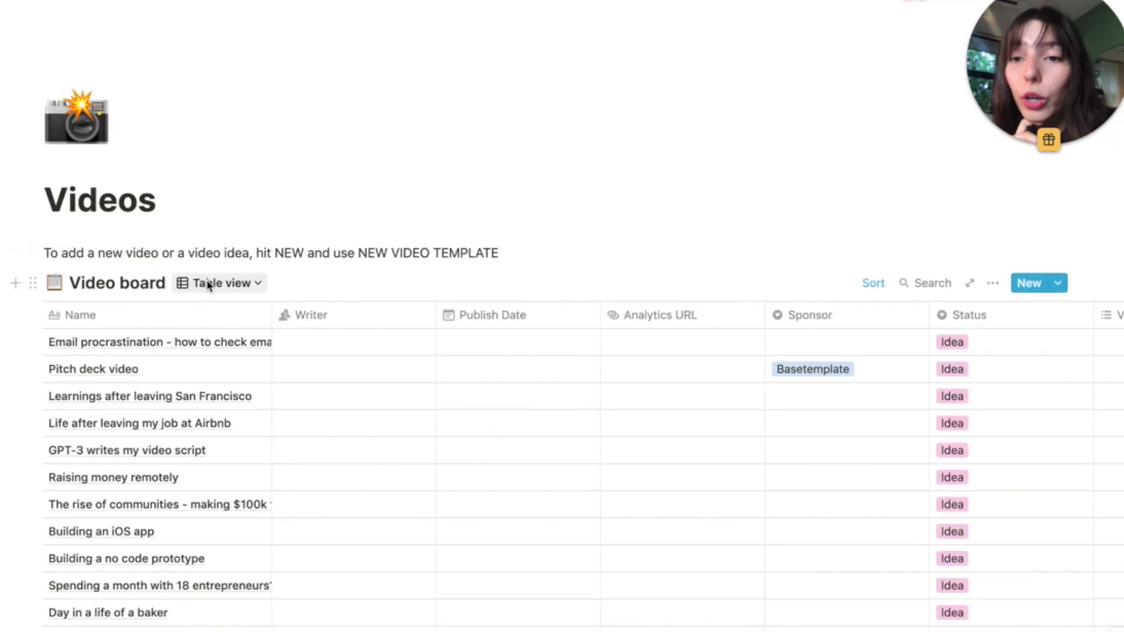
# - Switch to Board view, hide No Status, and move the 'Day in a life' card to Writing in Progress
pyautogui.click(208, 285)
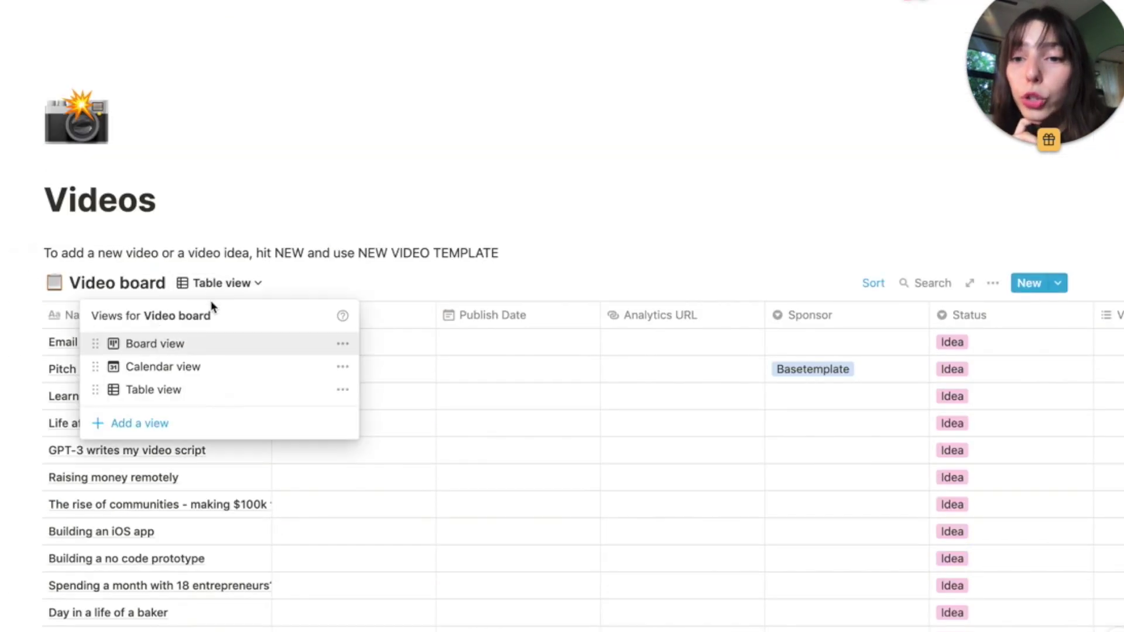
pyautogui.click(189, 351)
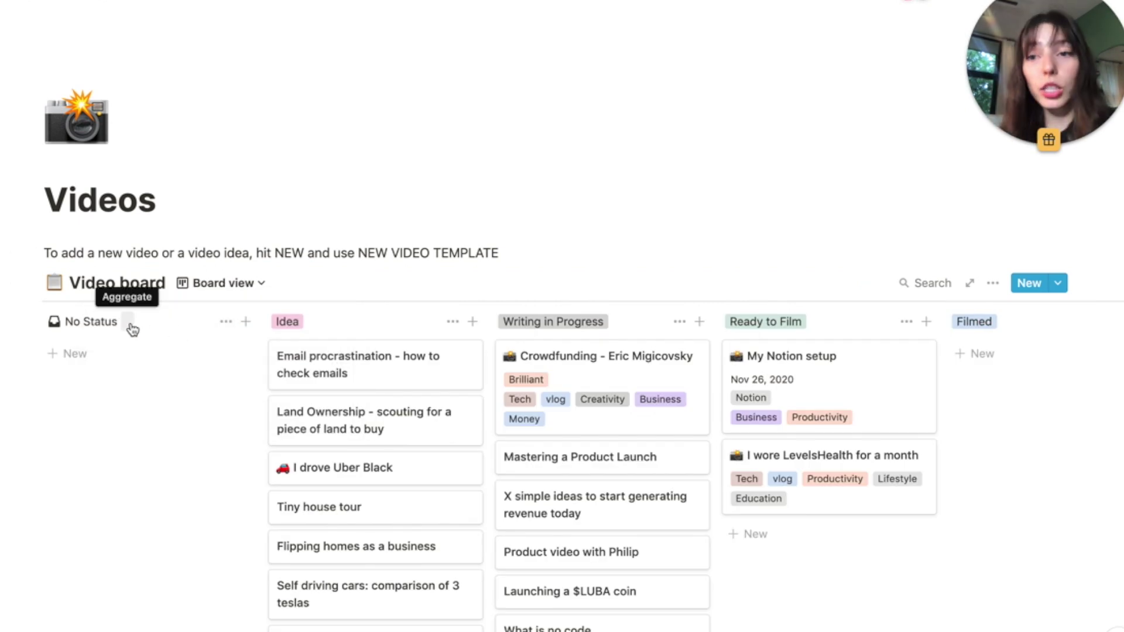
pyautogui.click(225, 322)
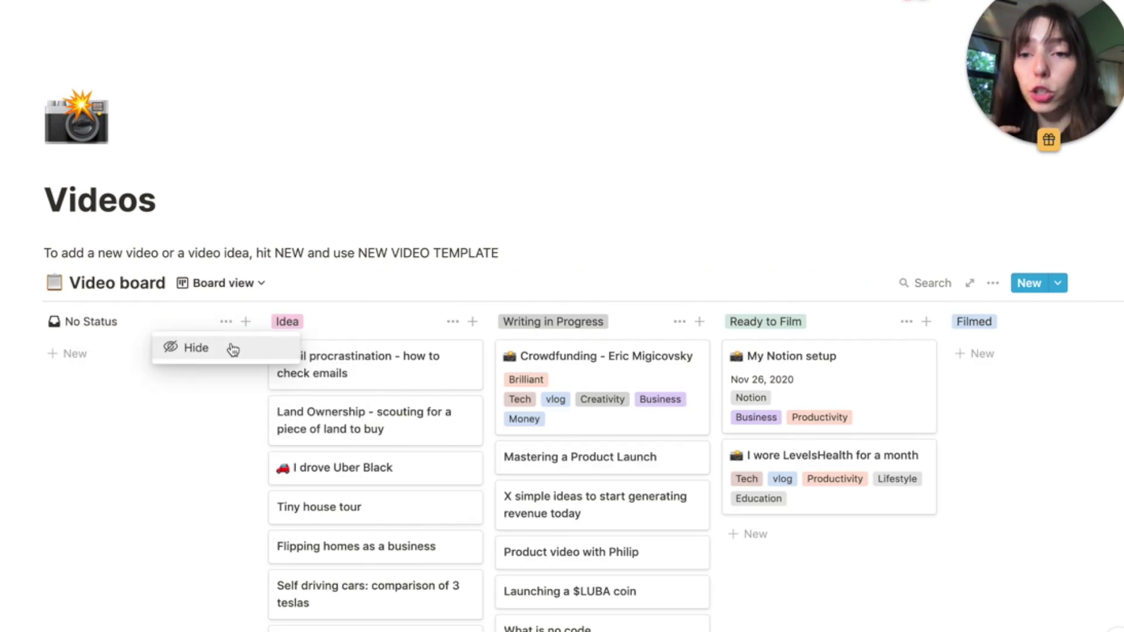
pyautogui.click(233, 350)
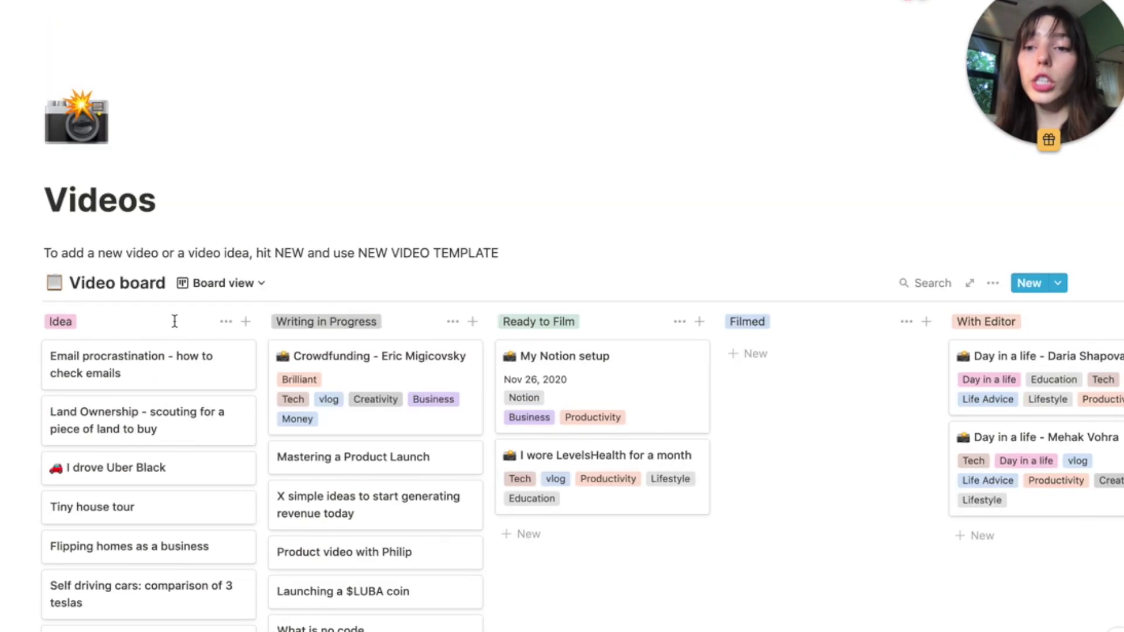
pyautogui.scroll(-9, 357, 423)
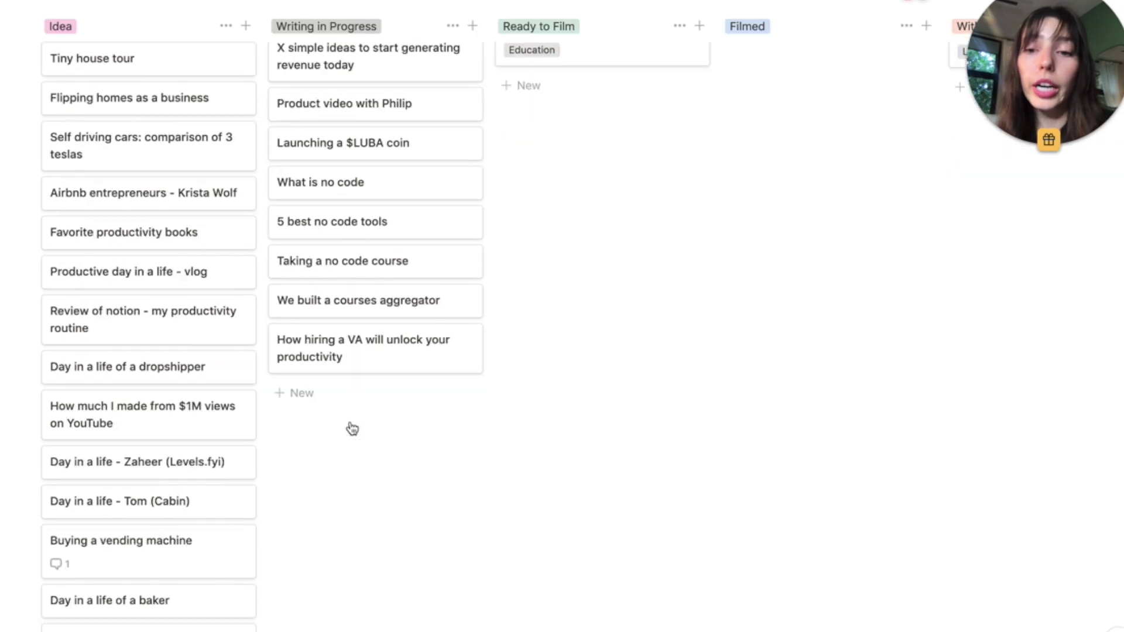
pyautogui.moveTo(386, 324); pyautogui.dragTo(365, 354)
# - Open the 'Day in a life' card and apply the Video Template's Title, Thumbnail and Script sections
pyautogui.click(399, 377)
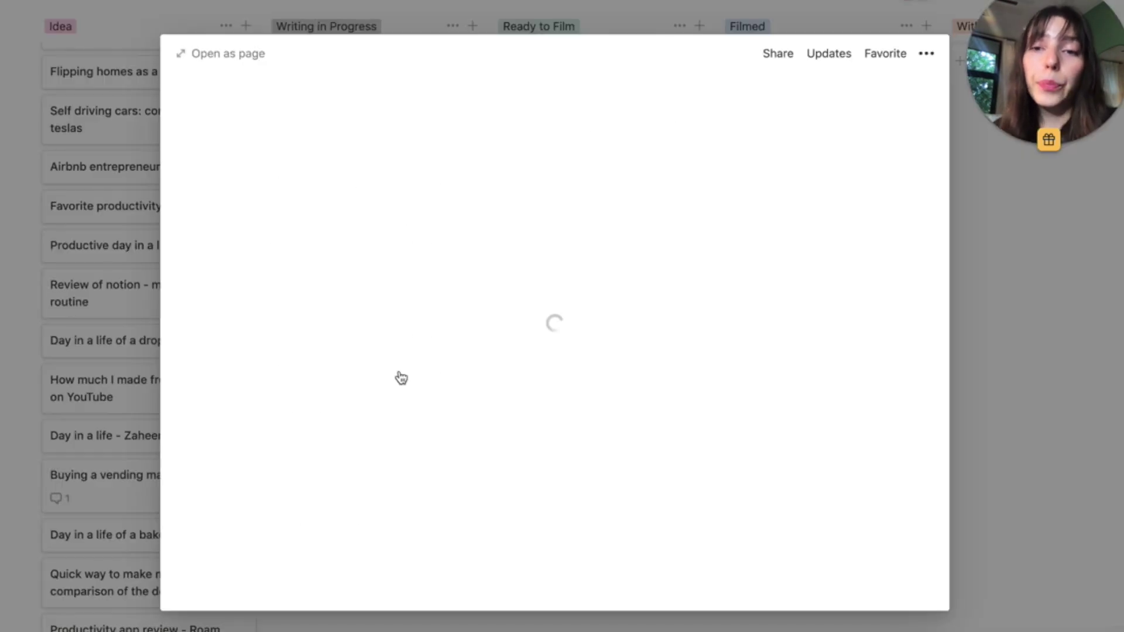
pyautogui.scroll(-6, 410, 378)
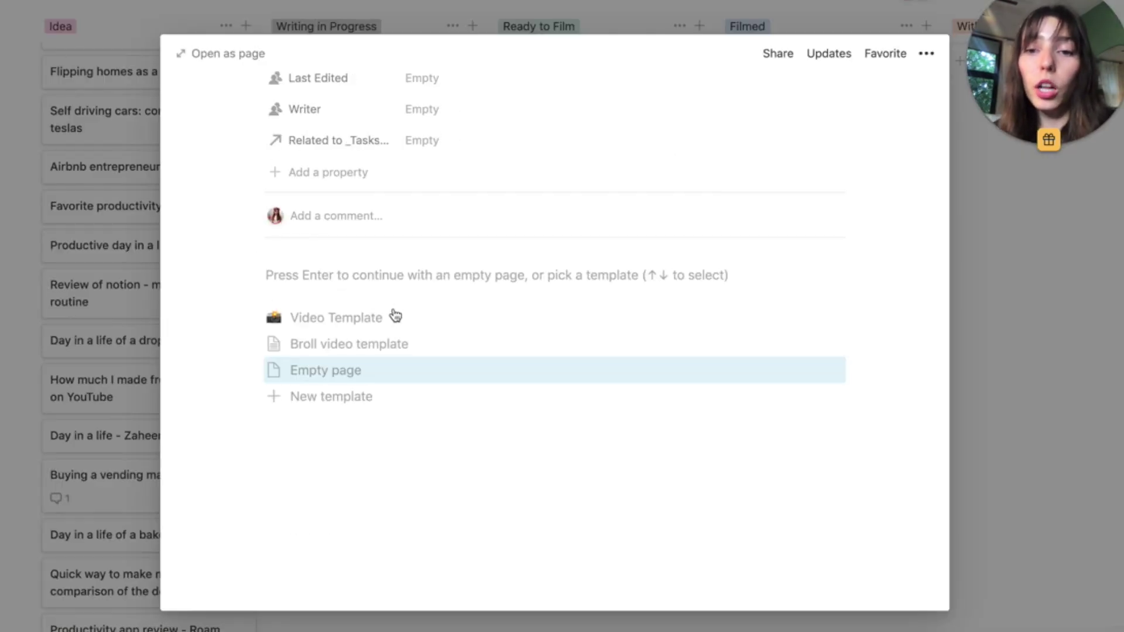
pyautogui.click(384, 320)
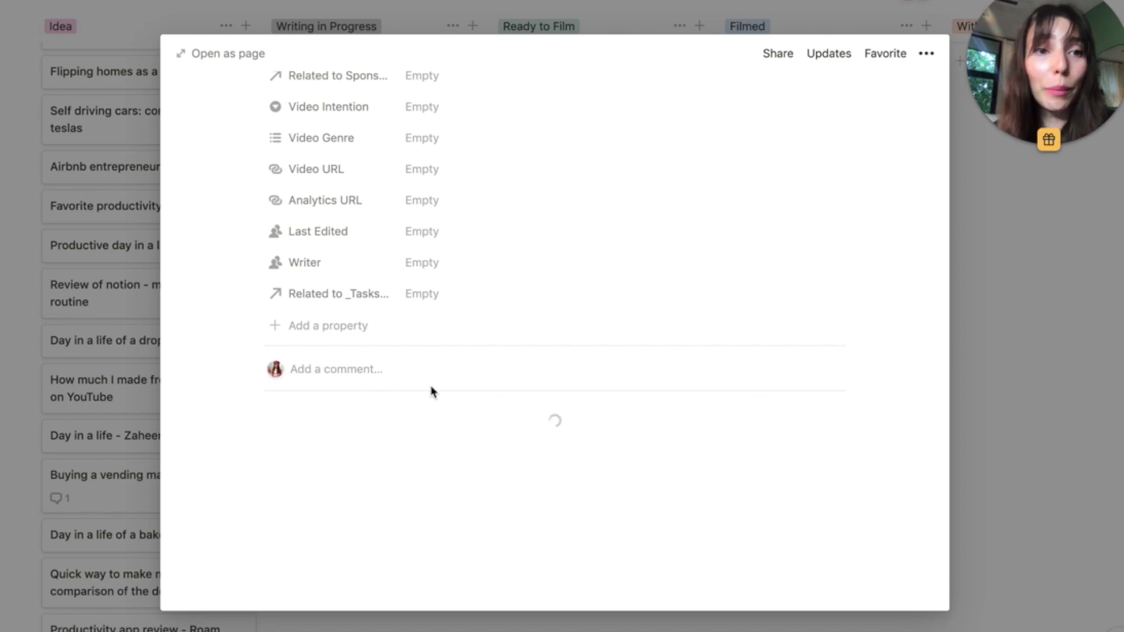
pyautogui.scroll(-4, 342, 306)
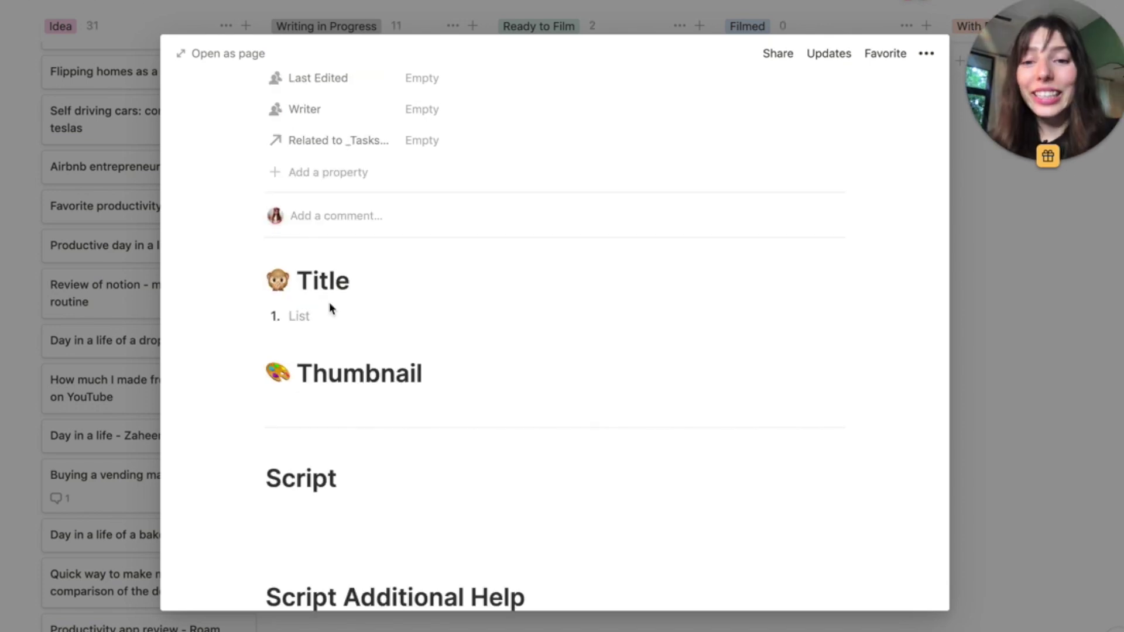
pyautogui.scroll(3, 342, 306)
pyautogui.scroll(-4, 330, 308)
pyautogui.scroll(-1, 329, 309)
pyautogui.scroll(-5, 334, 363)
pyautogui.scroll(-15, 333, 364)
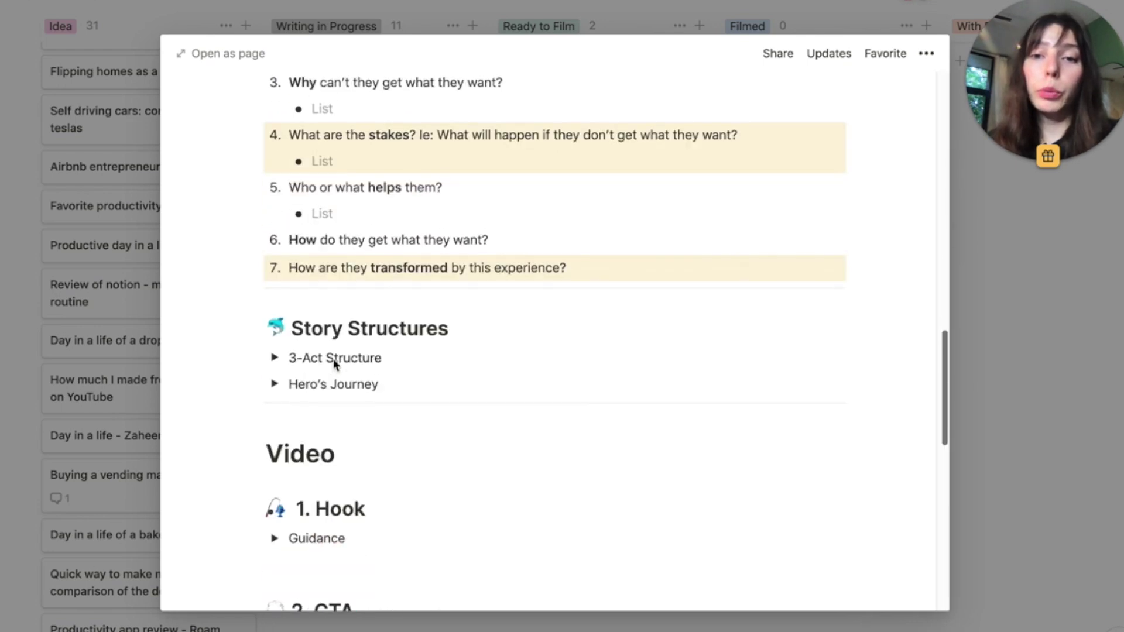
pyautogui.scroll(12, 335, 364)
pyautogui.scroll(7, 335, 364)
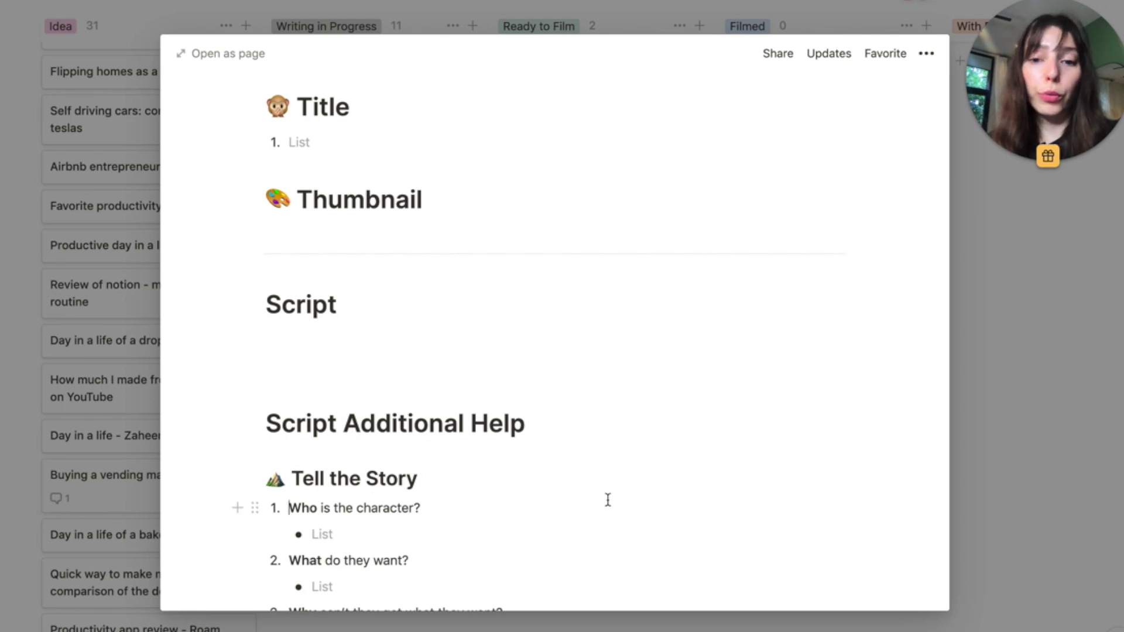
pyautogui.scroll(-3, 564, 479)
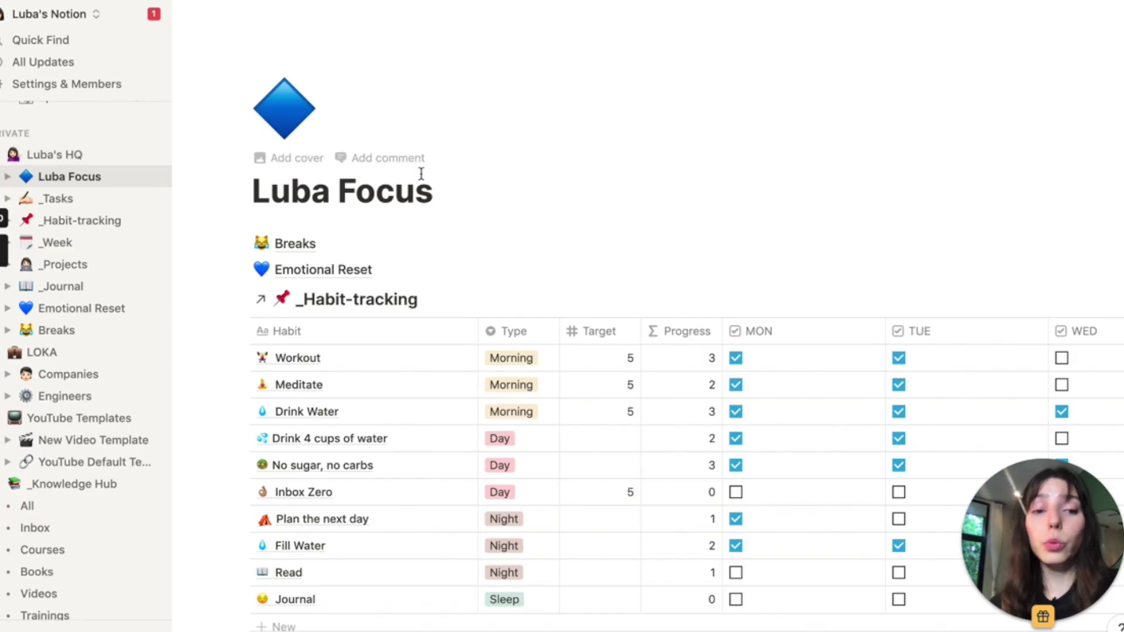
pyautogui.scroll(-5, 421, 174)
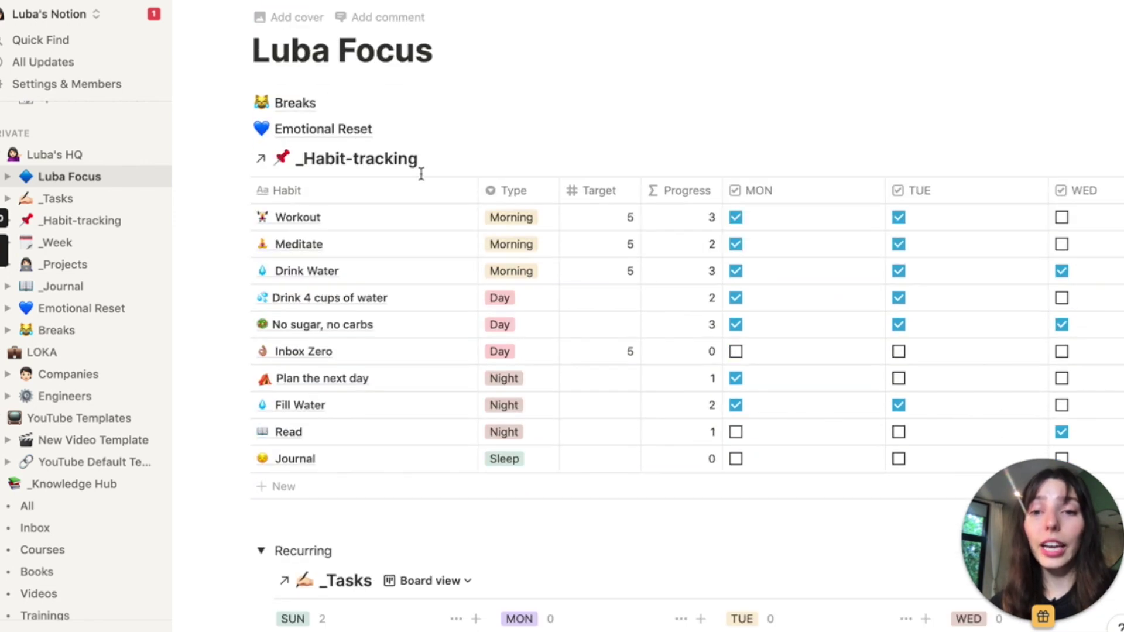
pyautogui.scroll(-10, 394, 209)
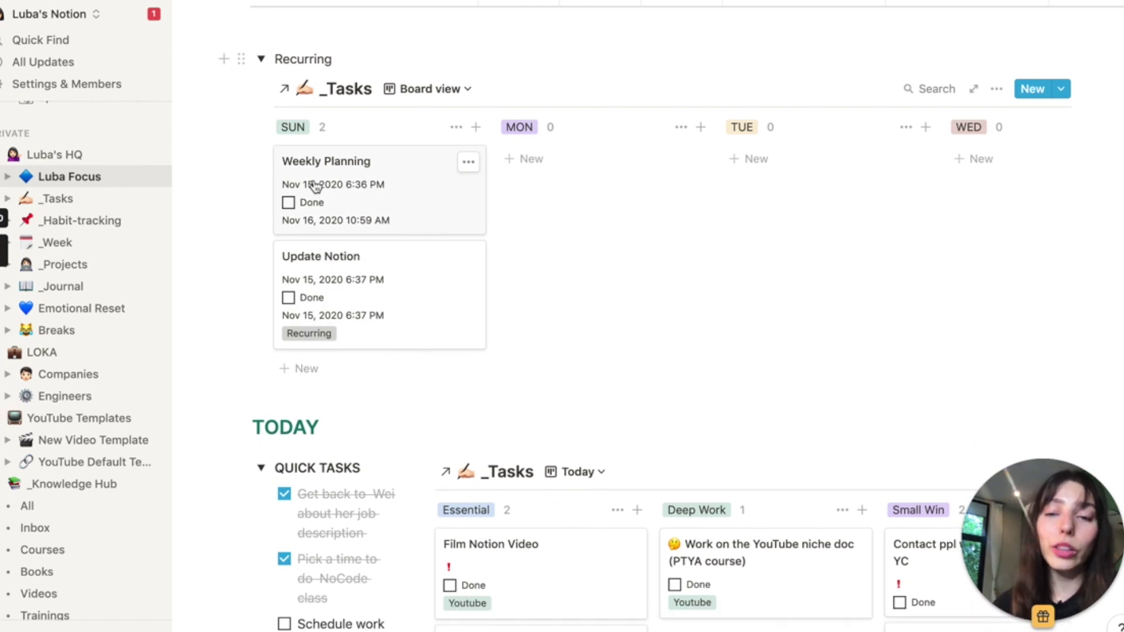
pyautogui.scroll(-1, 365, 241)
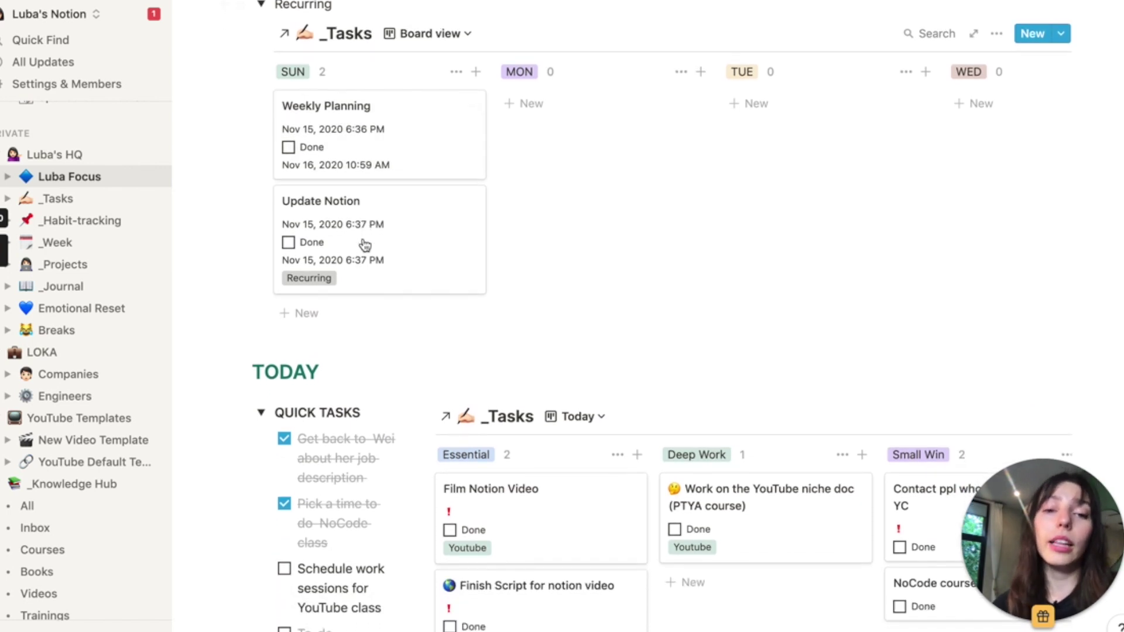
pyautogui.scroll(-5, 740, 321)
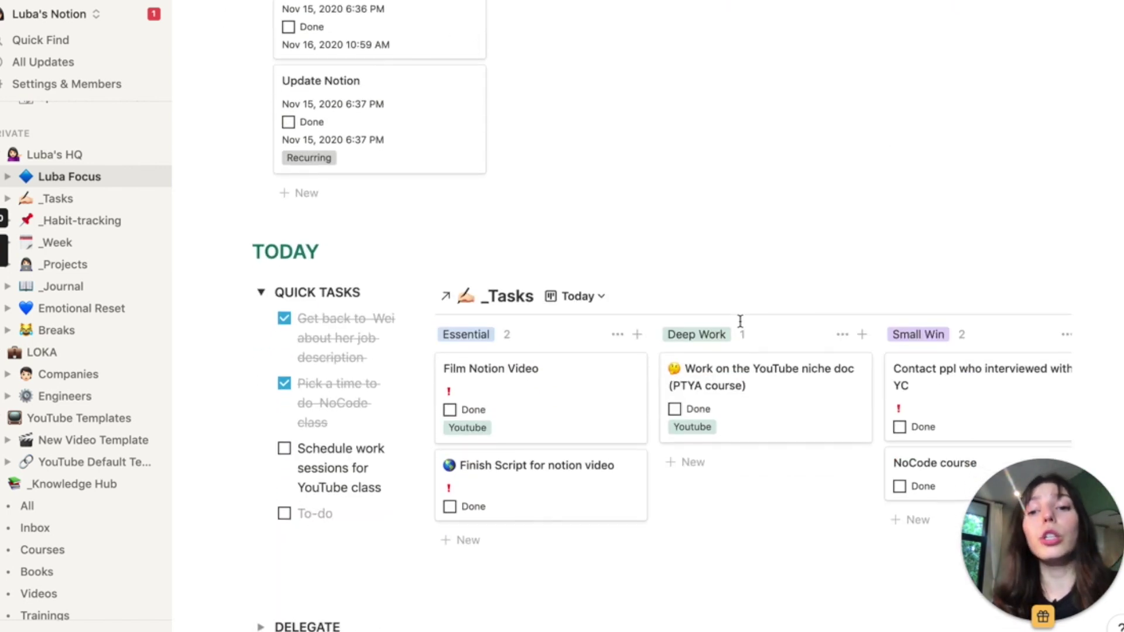
pyautogui.scroll(-9, 592, 260)
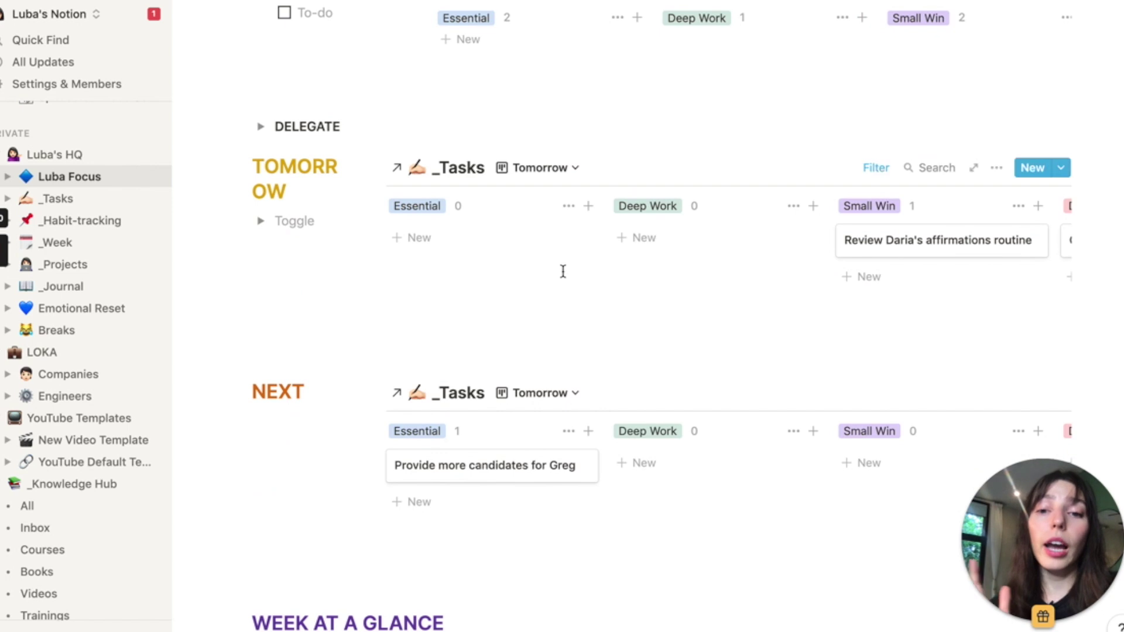
pyautogui.scroll(-12, 550, 282)
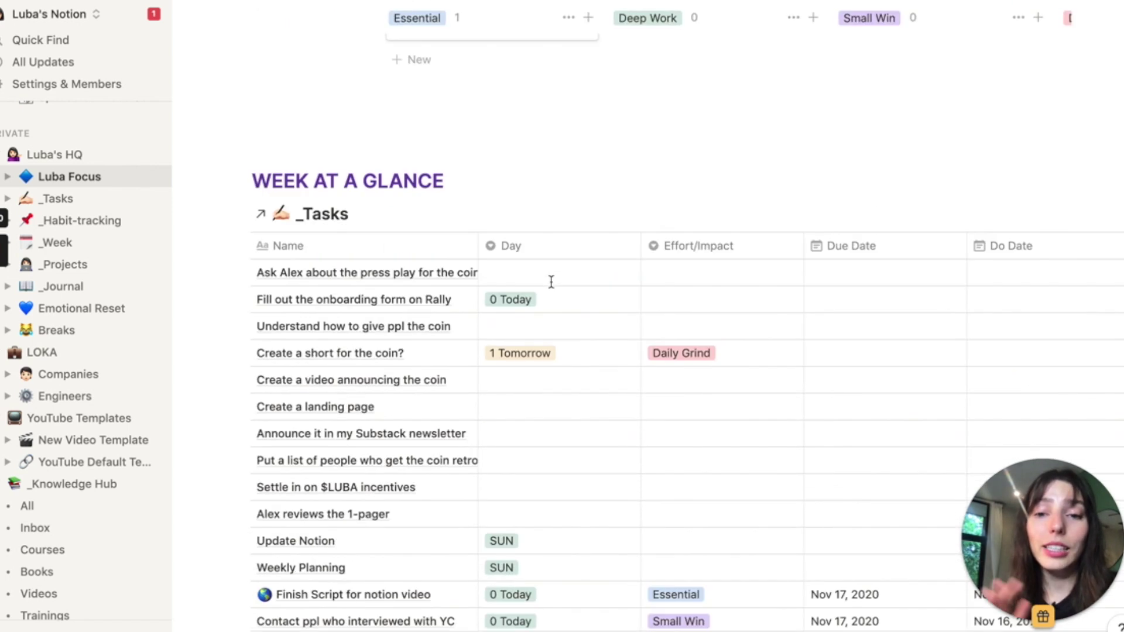
pyautogui.scroll(-5, 552, 286)
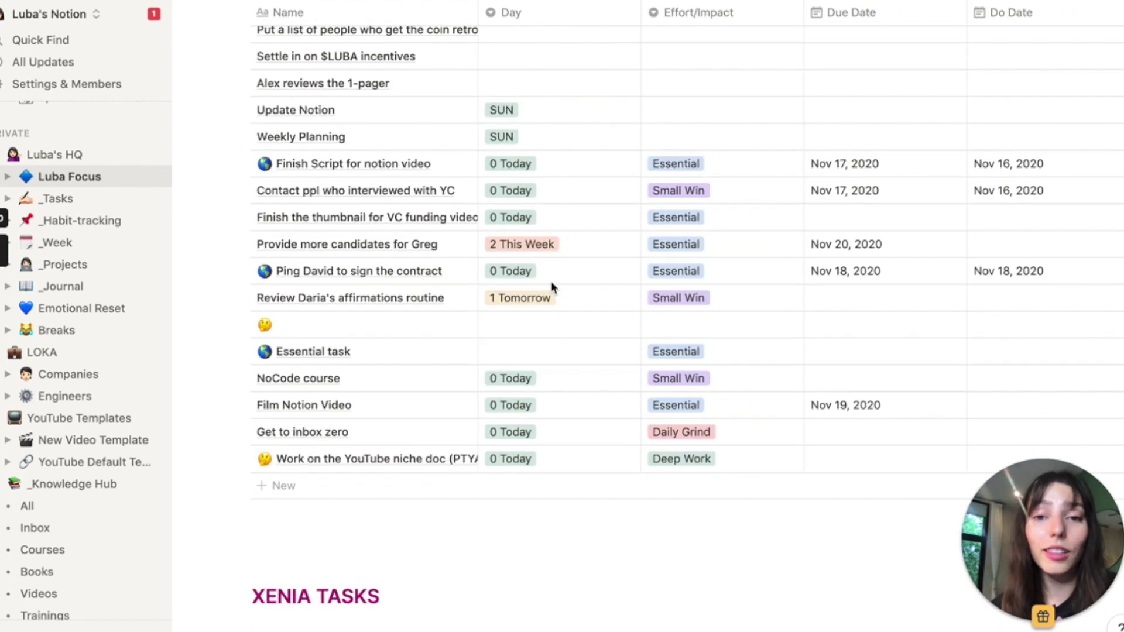
pyautogui.scroll(-7, 552, 286)
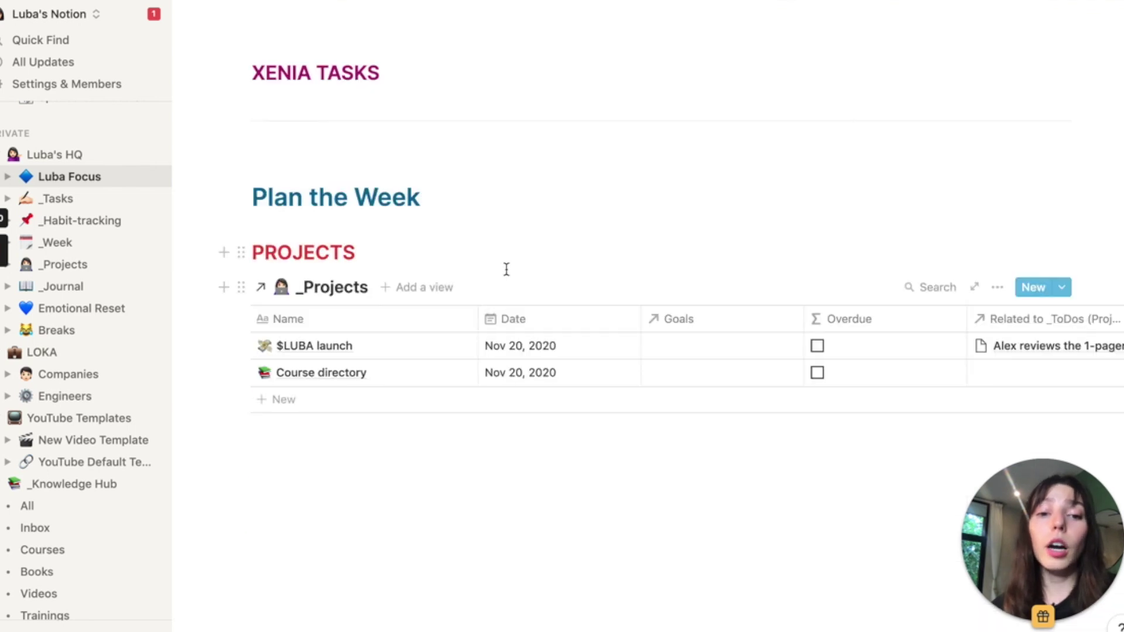
pyautogui.scroll(20, 504, 272)
pyautogui.scroll(20, 505, 272)
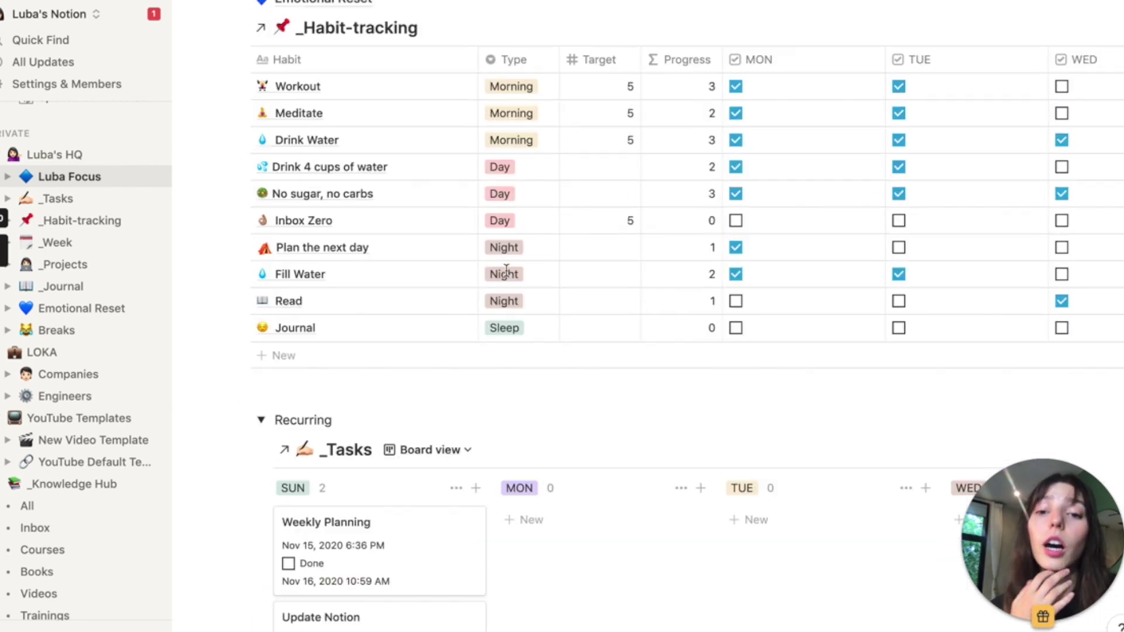
pyautogui.scroll(-4, 508, 275)
pyautogui.scroll(-10, 509, 276)
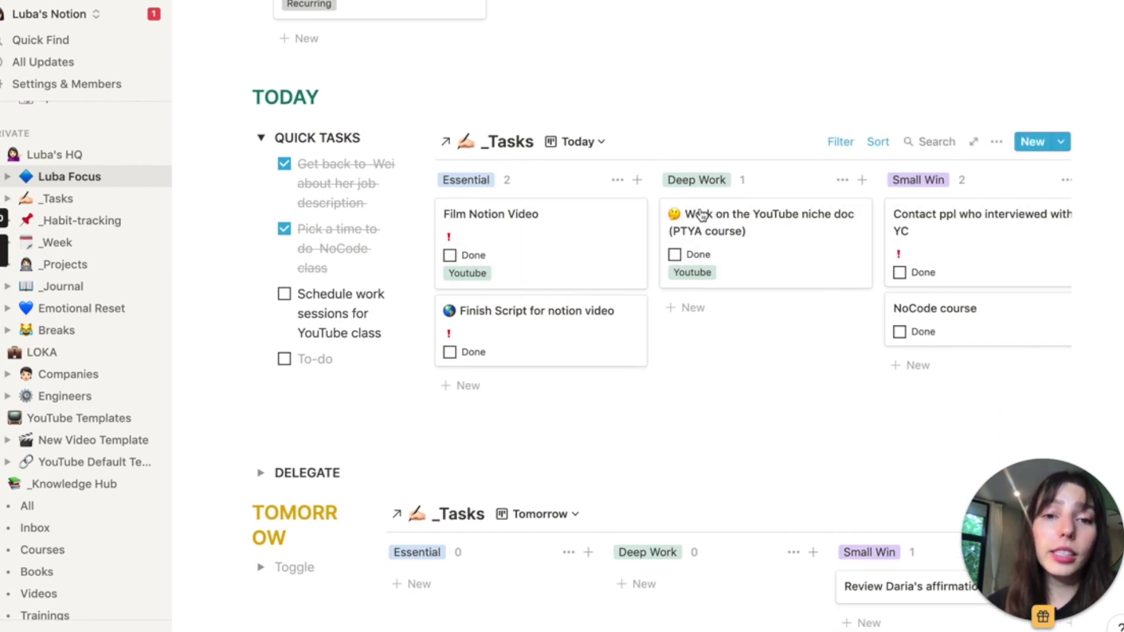
# - Browse the Today board sideways, then collapse the sidebar to widen the Luba Focus page
pyautogui.hscroll(10, 767, 214)
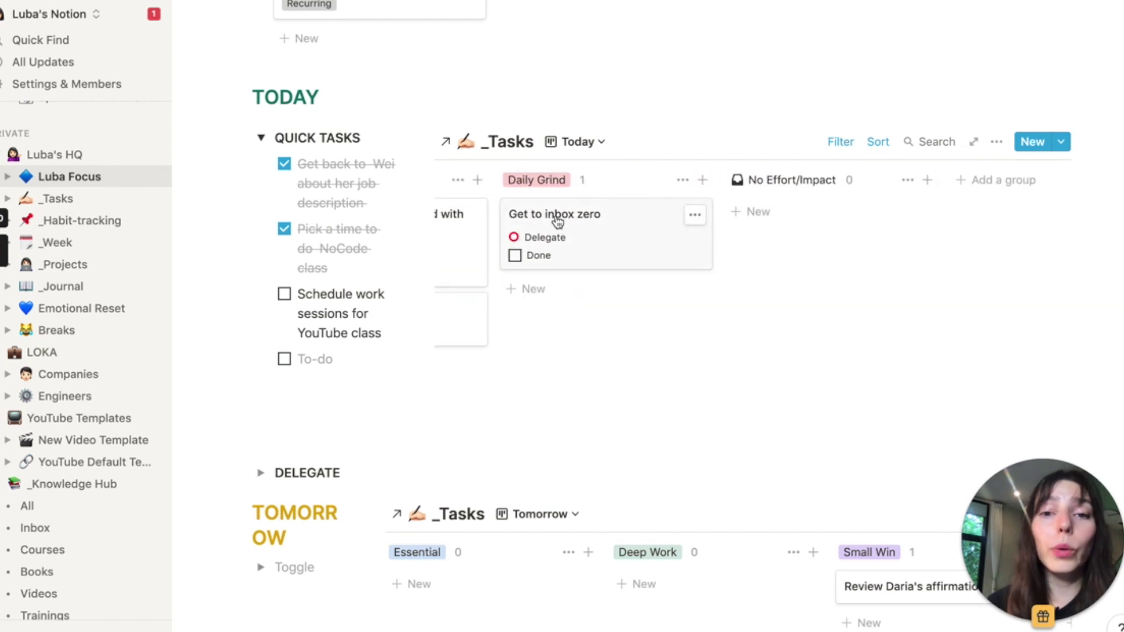
pyautogui.hscroll(-10, 808, 221)
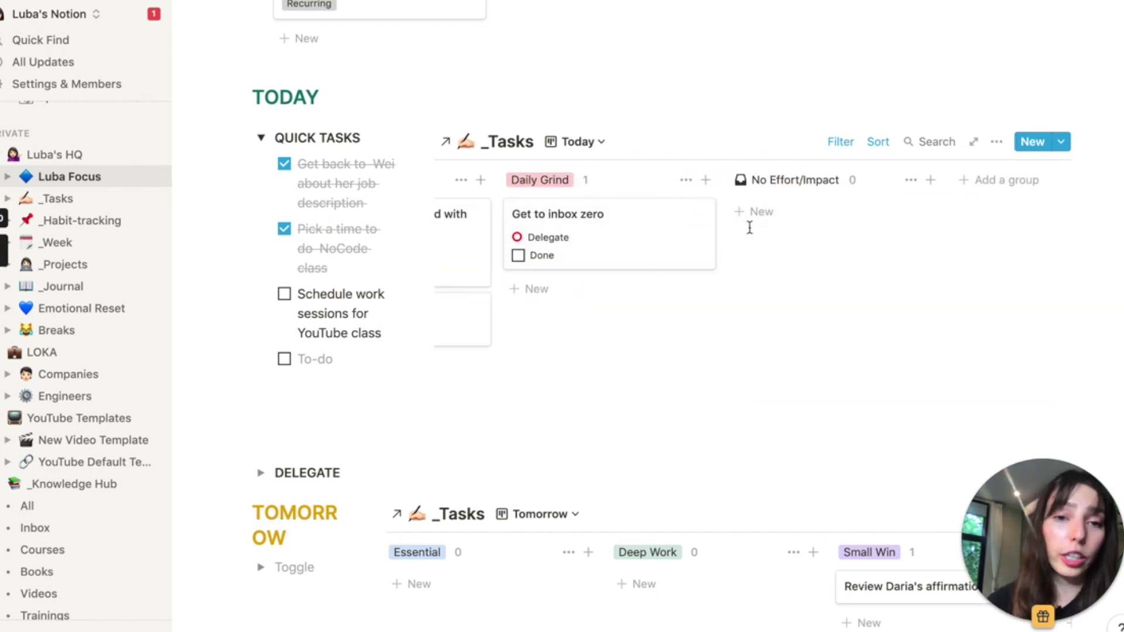
pyautogui.hscroll(-3, 751, 234)
pyautogui.scroll(-1, 544, 143)
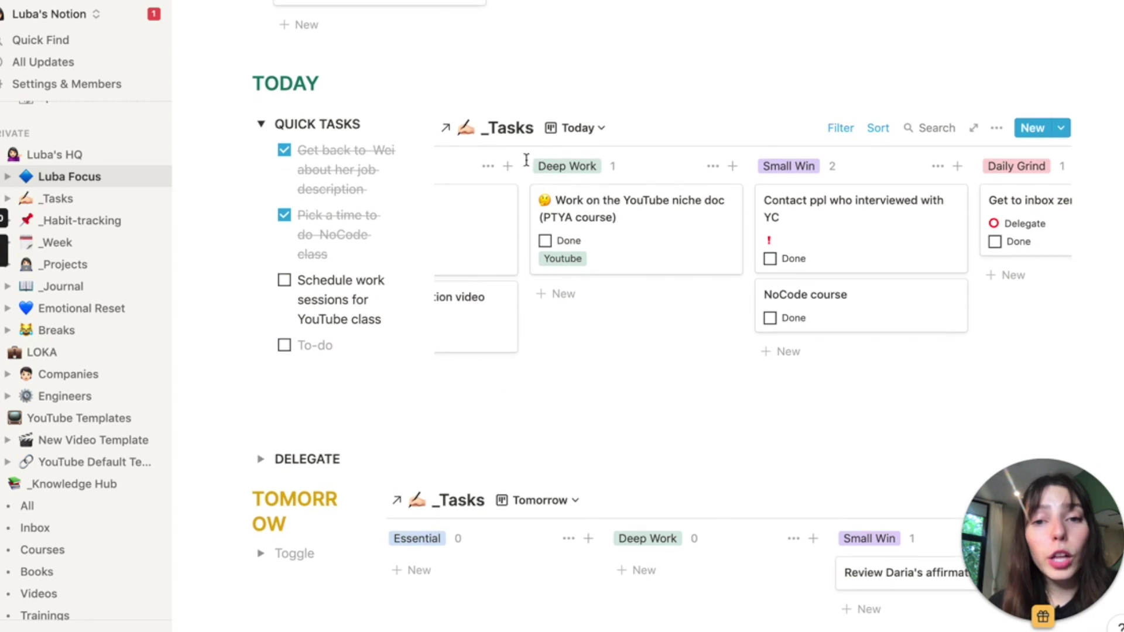
pyautogui.hscroll(-5, 908, 263)
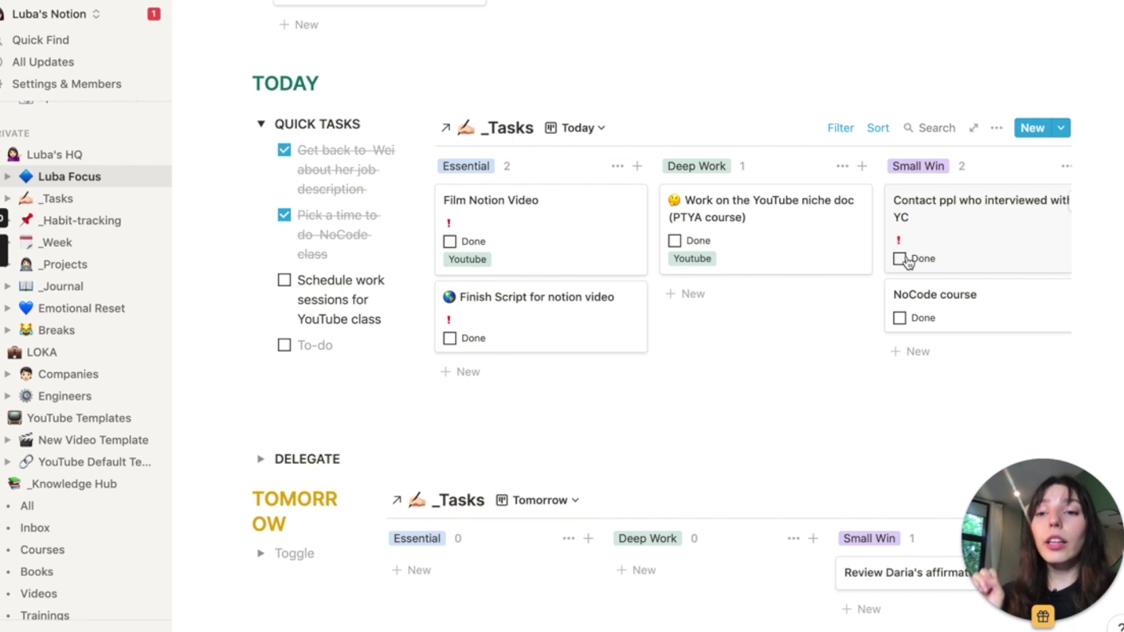
pyautogui.hscroll(5, 966, 304)
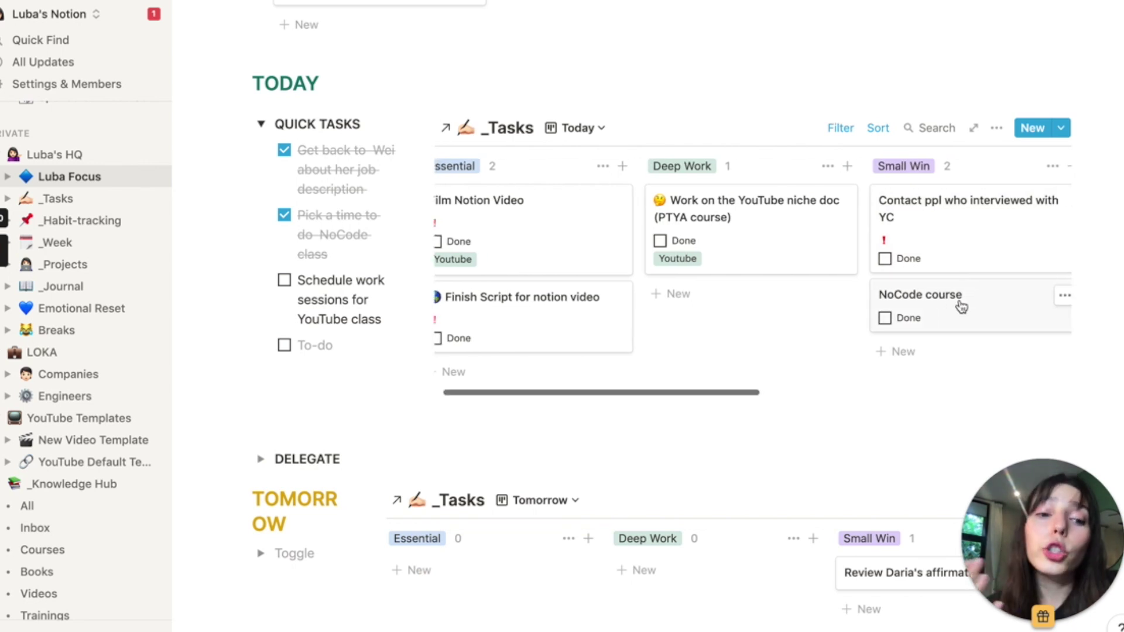
pyautogui.hscroll(5, 960, 301)
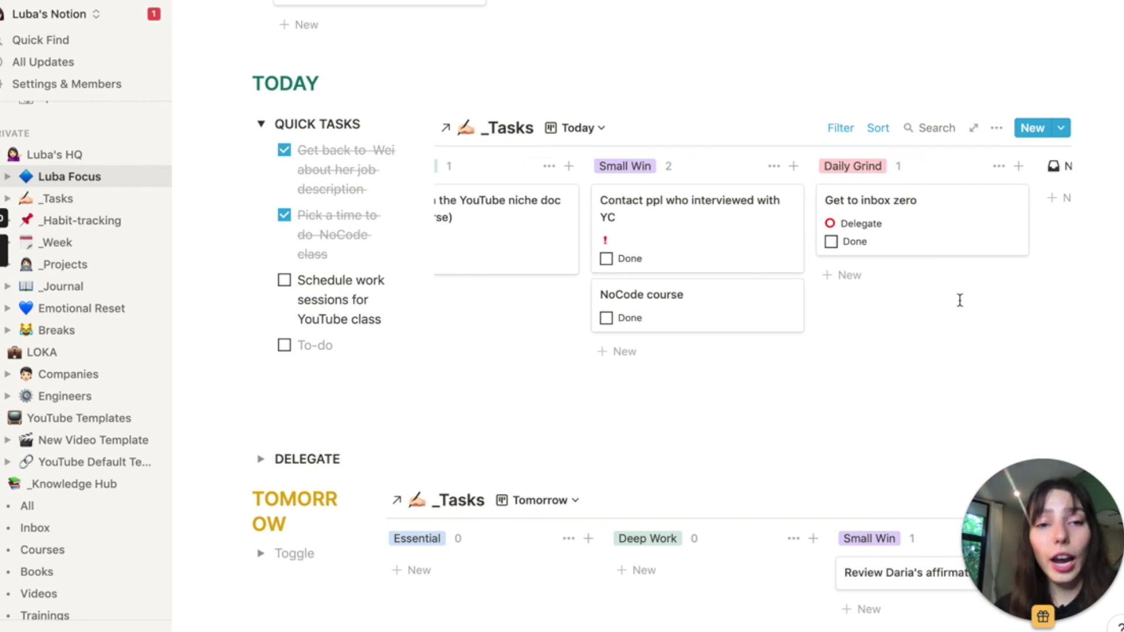
pyautogui.hscroll(-6, 960, 301)
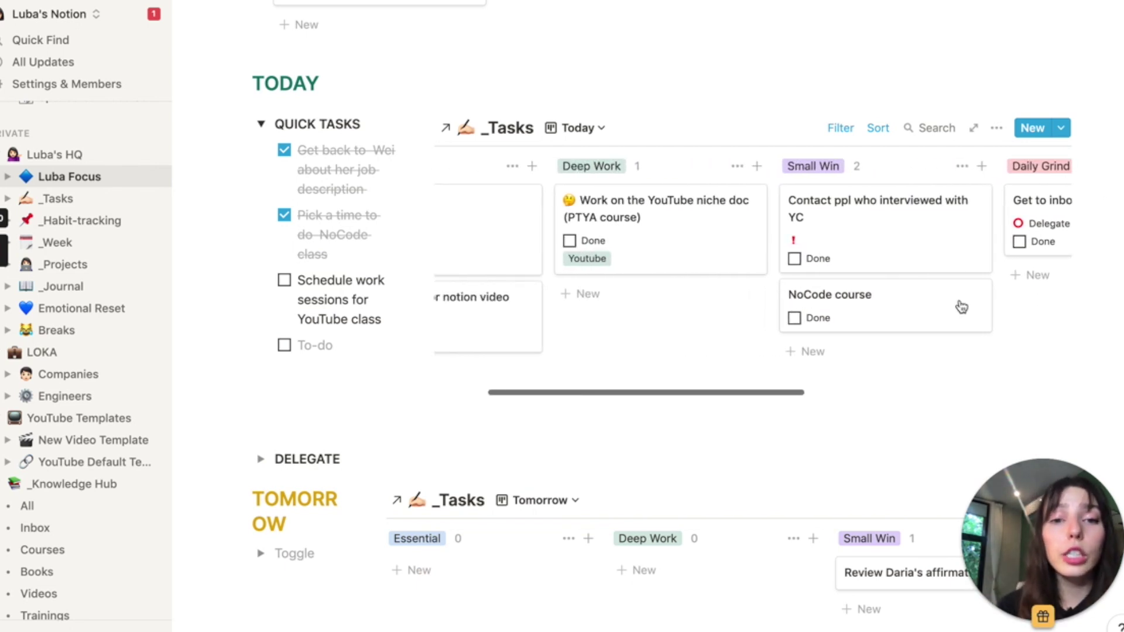
pyautogui.hscroll(-3, 961, 307)
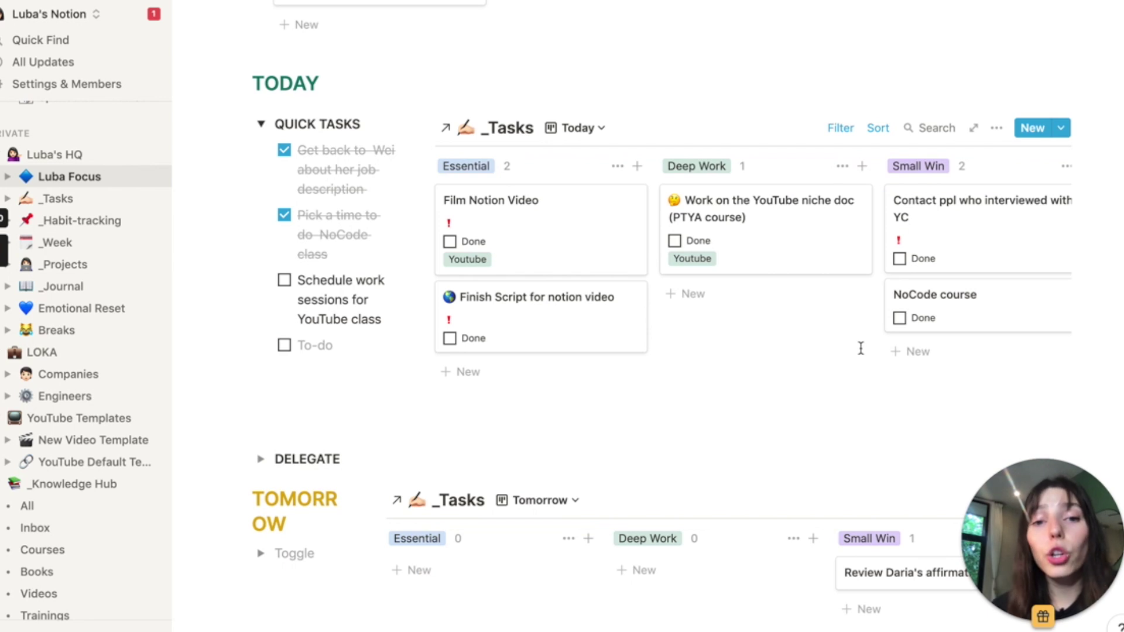
pyautogui.scroll(-1, 860, 346)
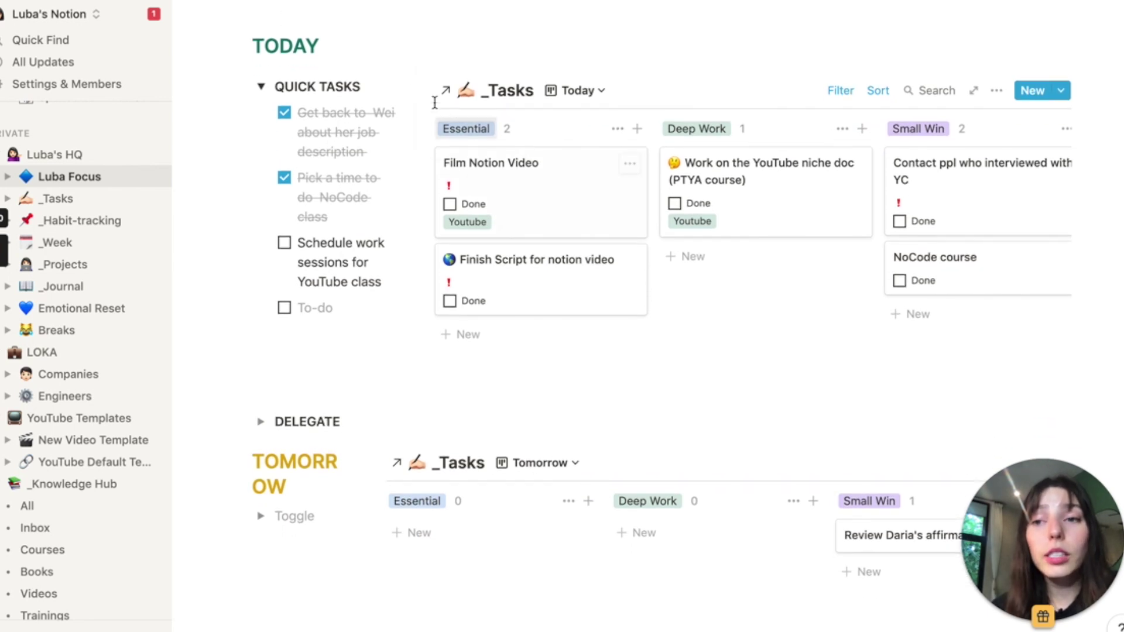
pyautogui.click(153, 18)
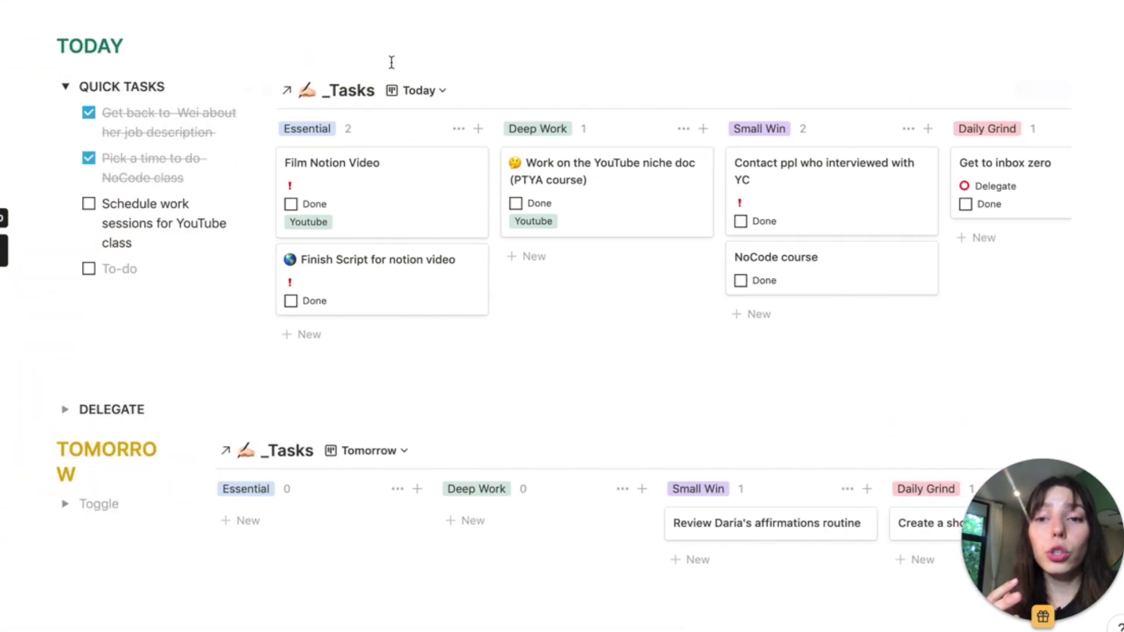
# - Open the Film Notion Video task as a page and view its Status options
pyautogui.hscroll(5, 571, 229)
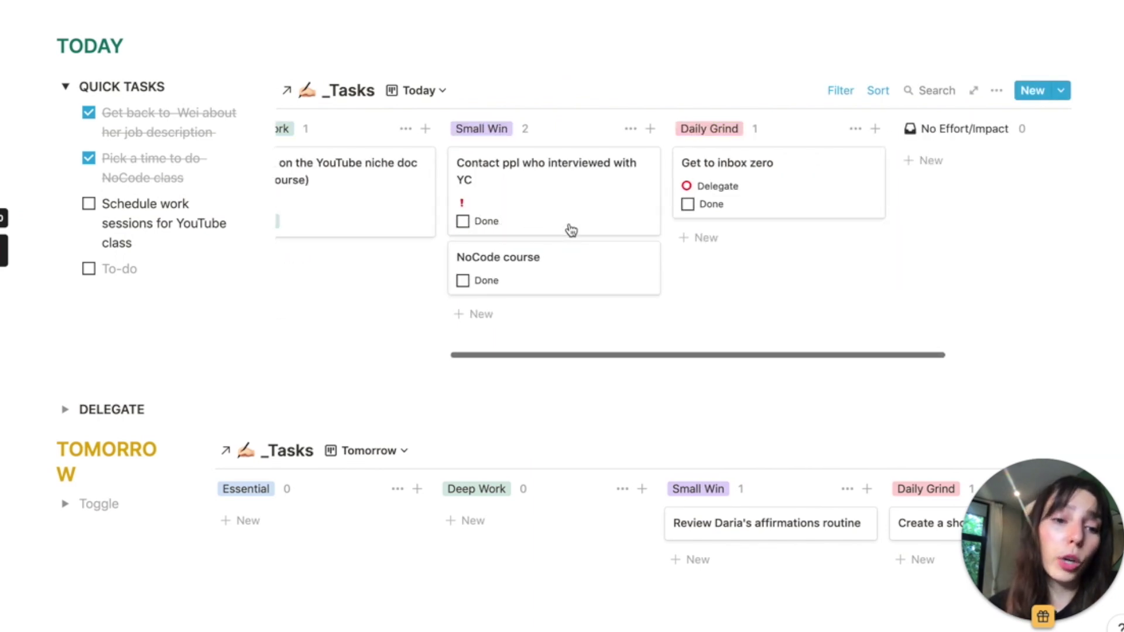
pyautogui.hscroll(-5, 571, 229)
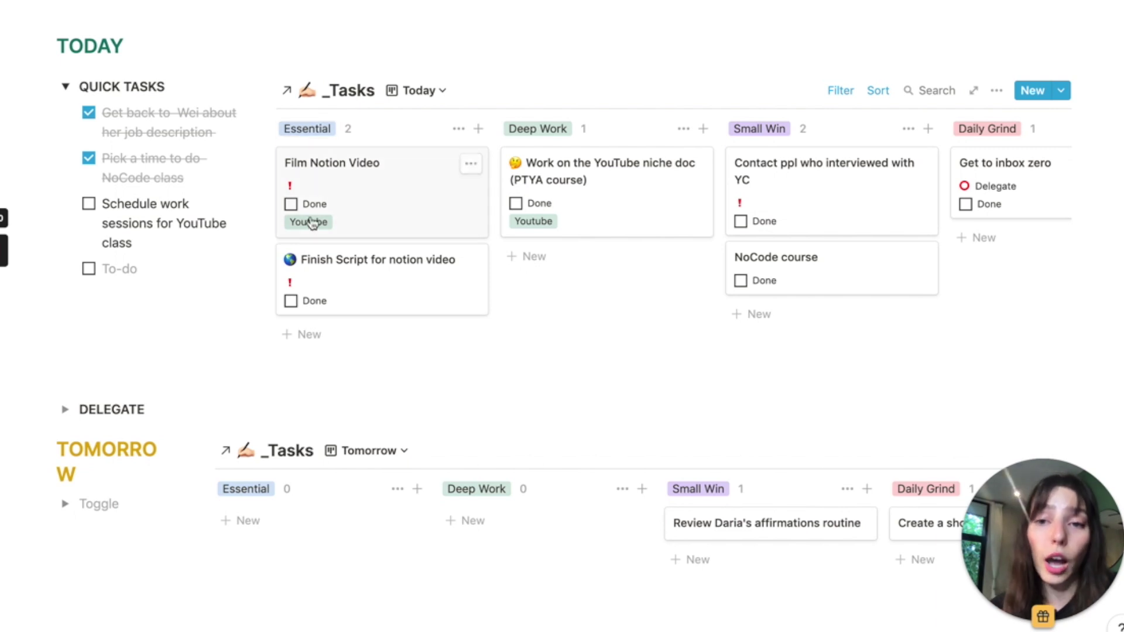
pyautogui.click(470, 166)
pyautogui.click(388, 200)
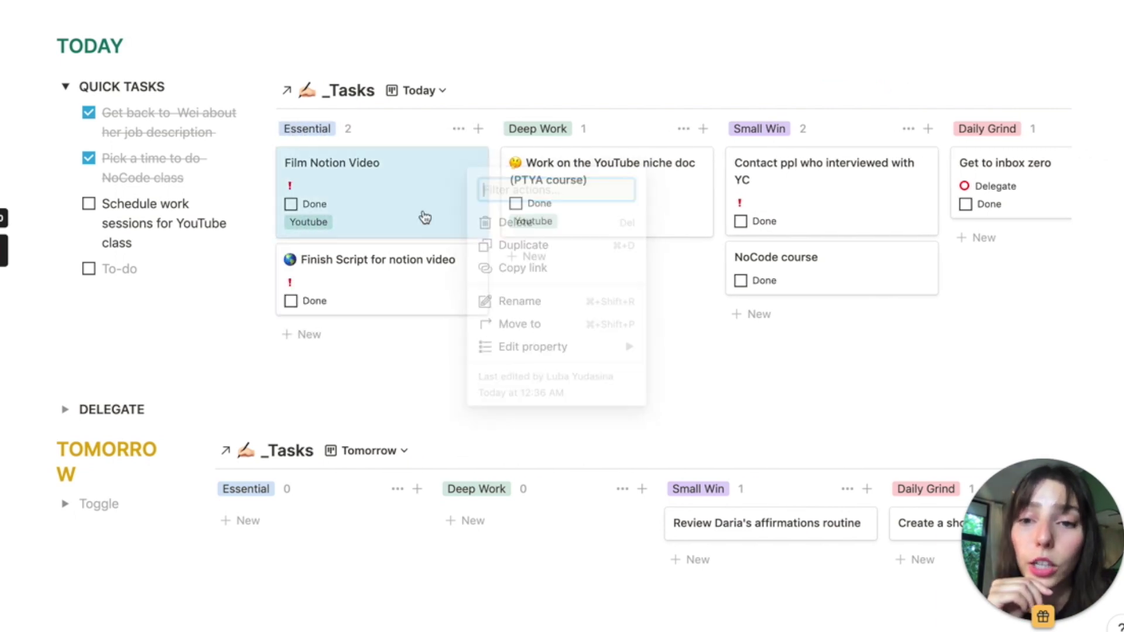
pyautogui.click(388, 200)
pyautogui.click(445, 299)
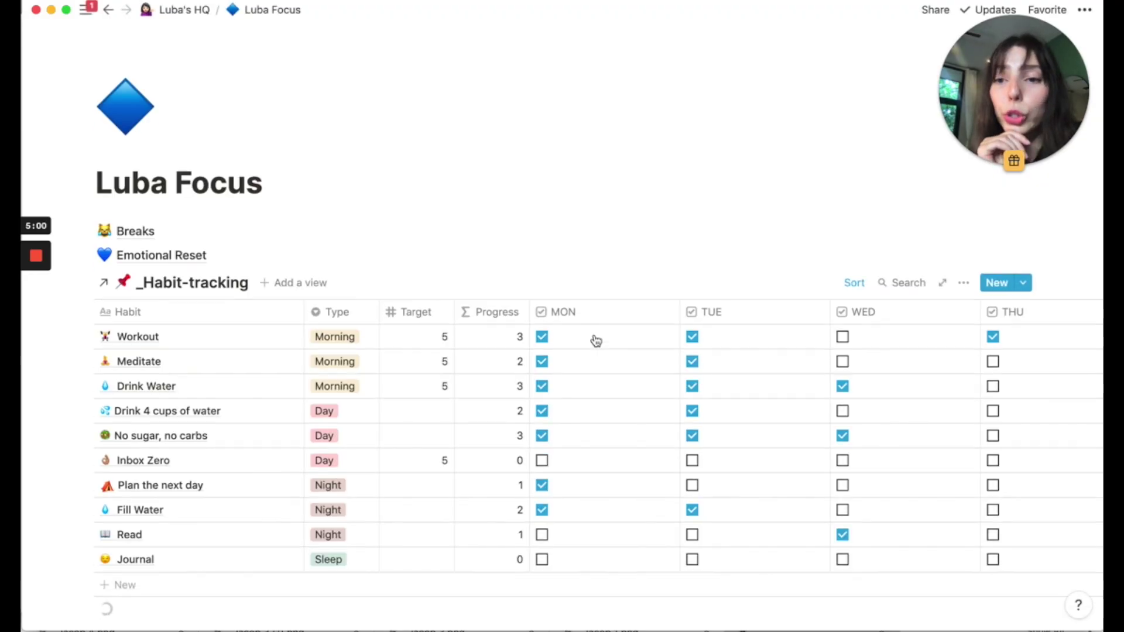
# - Go to the Breaks page and scroll to its Break Ideas table
pyautogui.scroll(2, 410, 293)
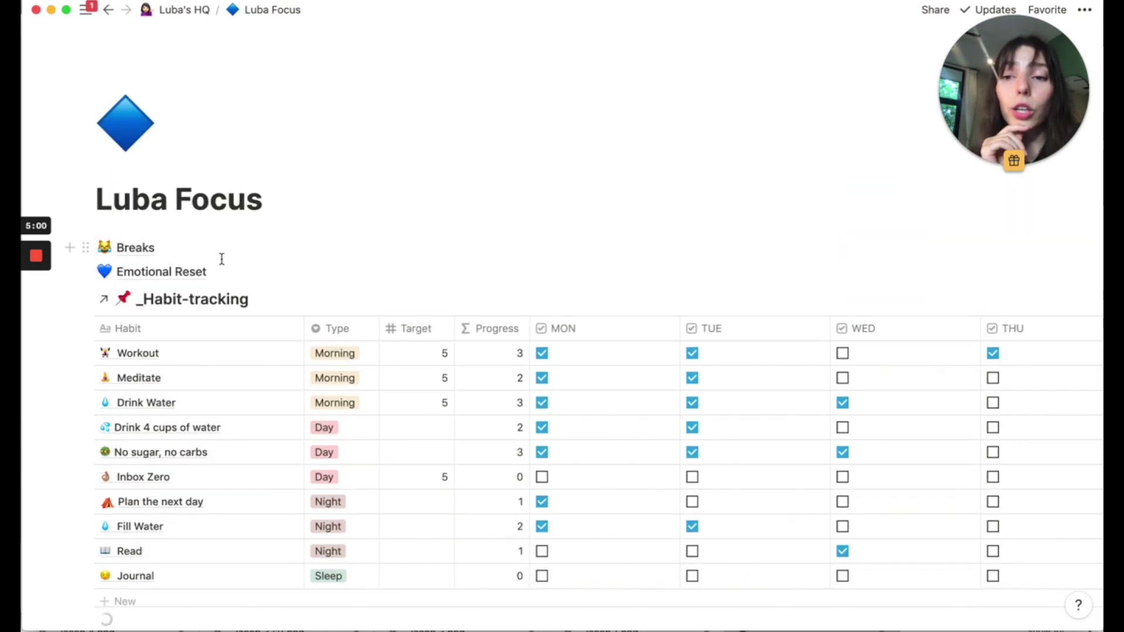
pyautogui.click(146, 247)
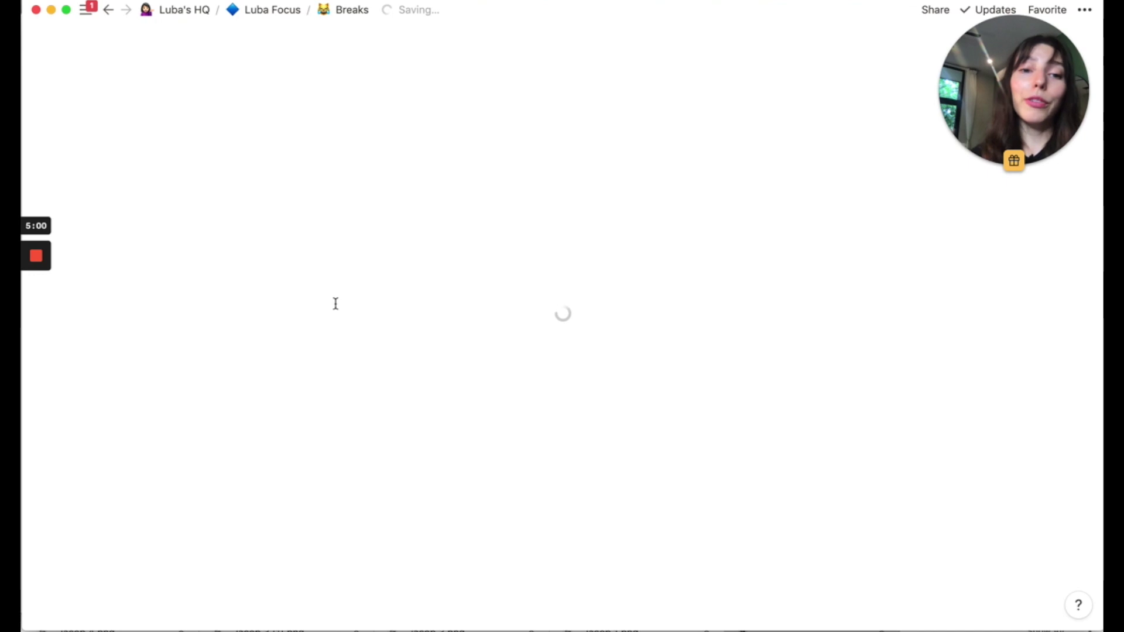
pyautogui.scroll(-2, 480, 306)
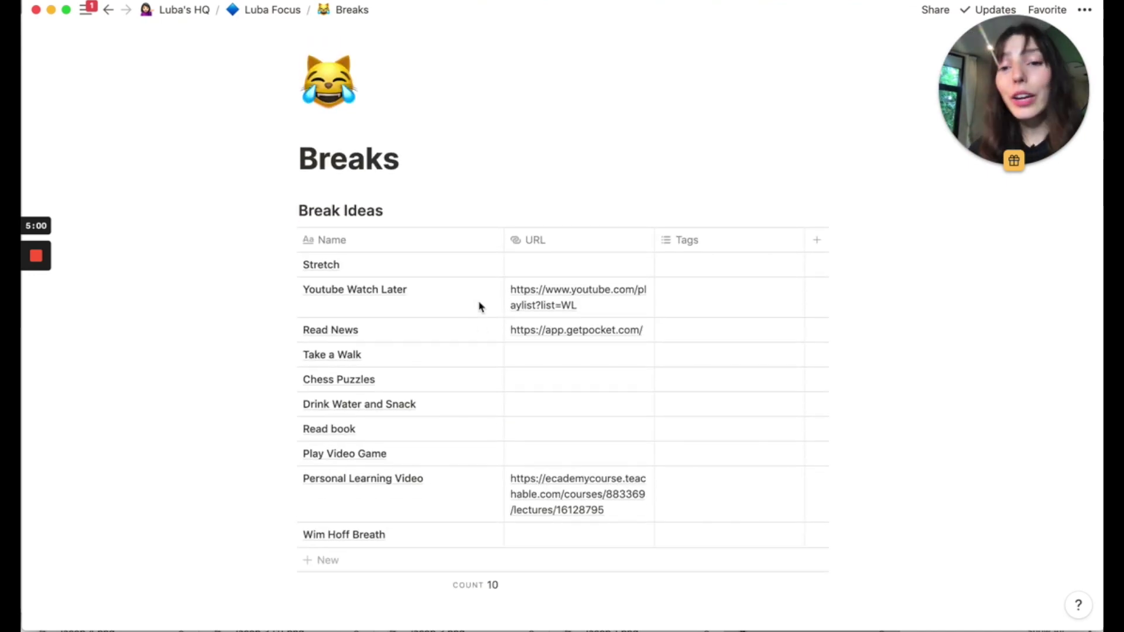
pyautogui.scroll(-2, 479, 306)
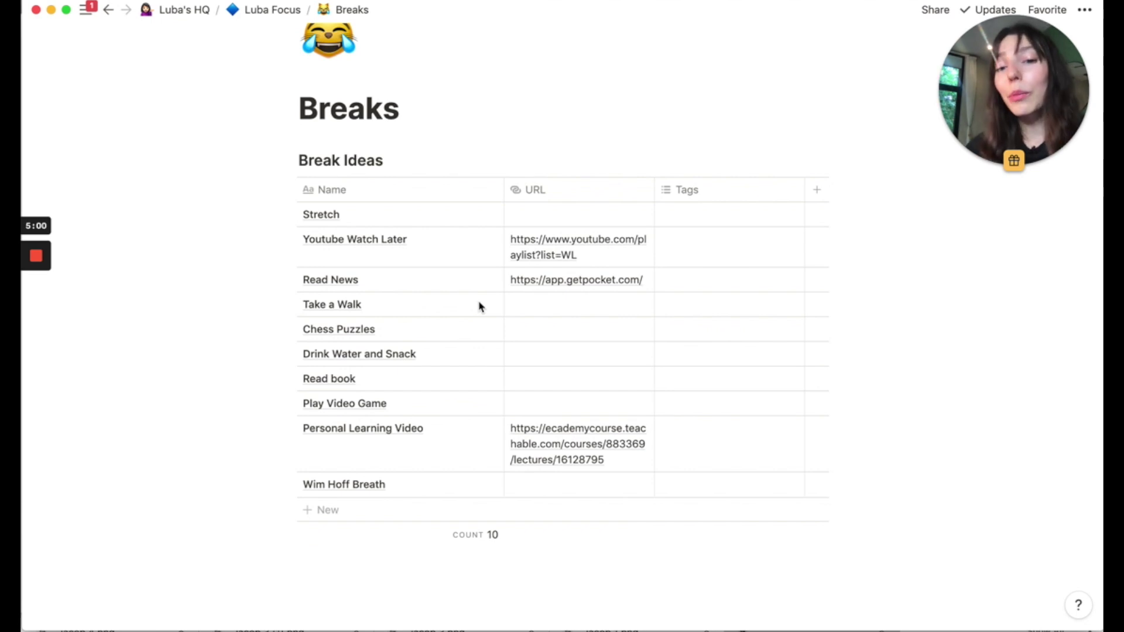
# - Delete the Chess Puzzles row from Break Ideas, leaving 9 ideas, then open Quick Find
pyautogui.rightClick(422, 329)
pyautogui.click(465, 376)
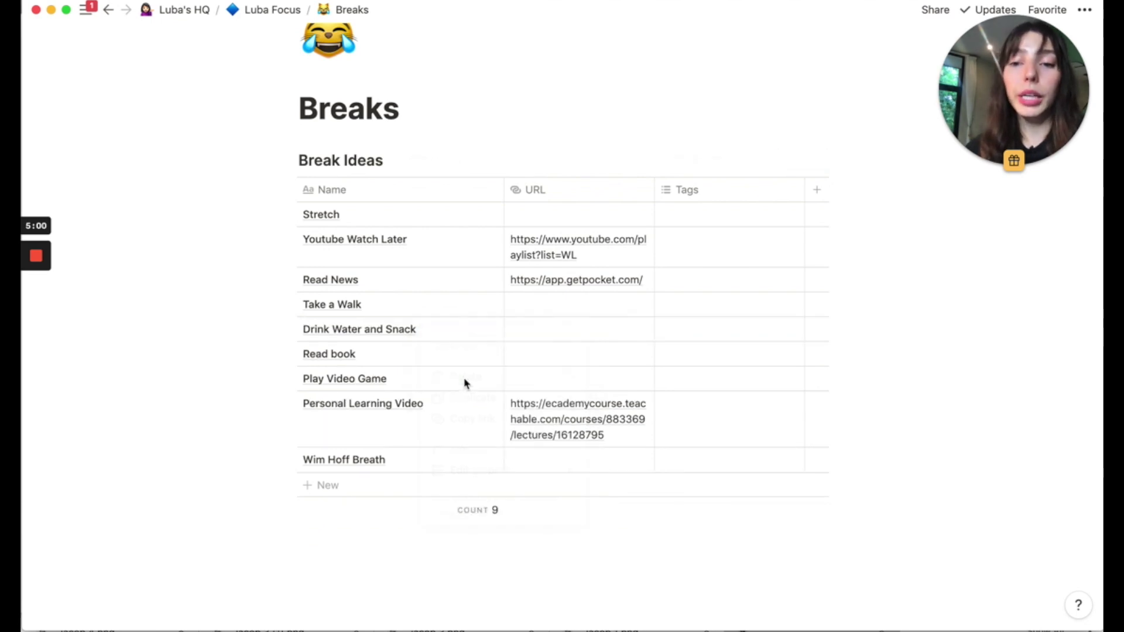
pyautogui.scroll(-1, 437, 383)
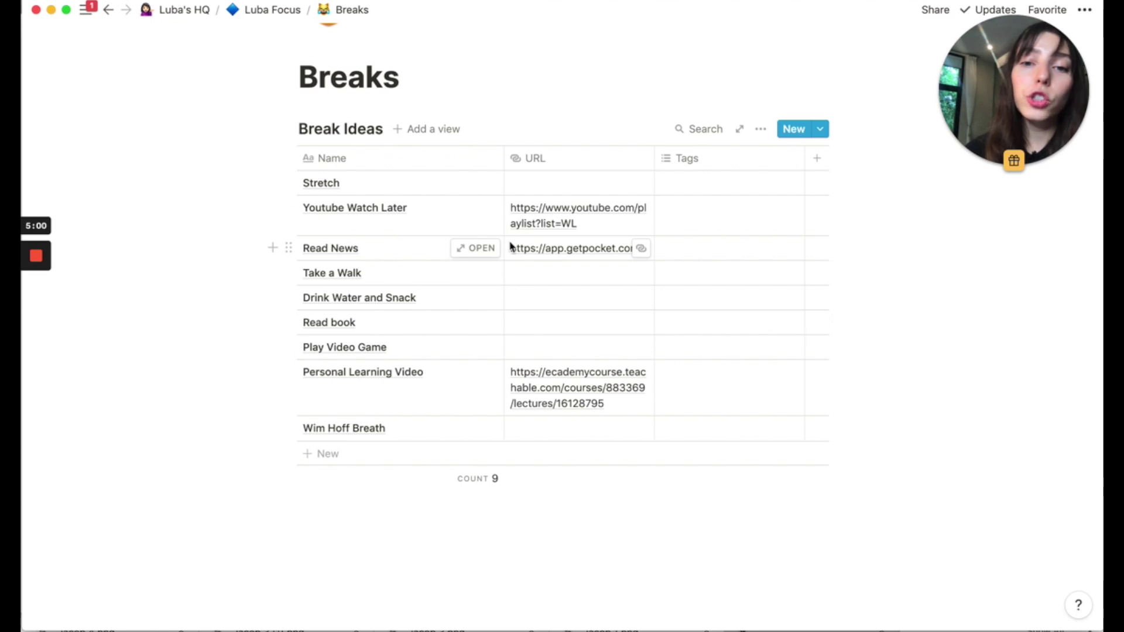
pyautogui.scroll(-2, 396, 251)
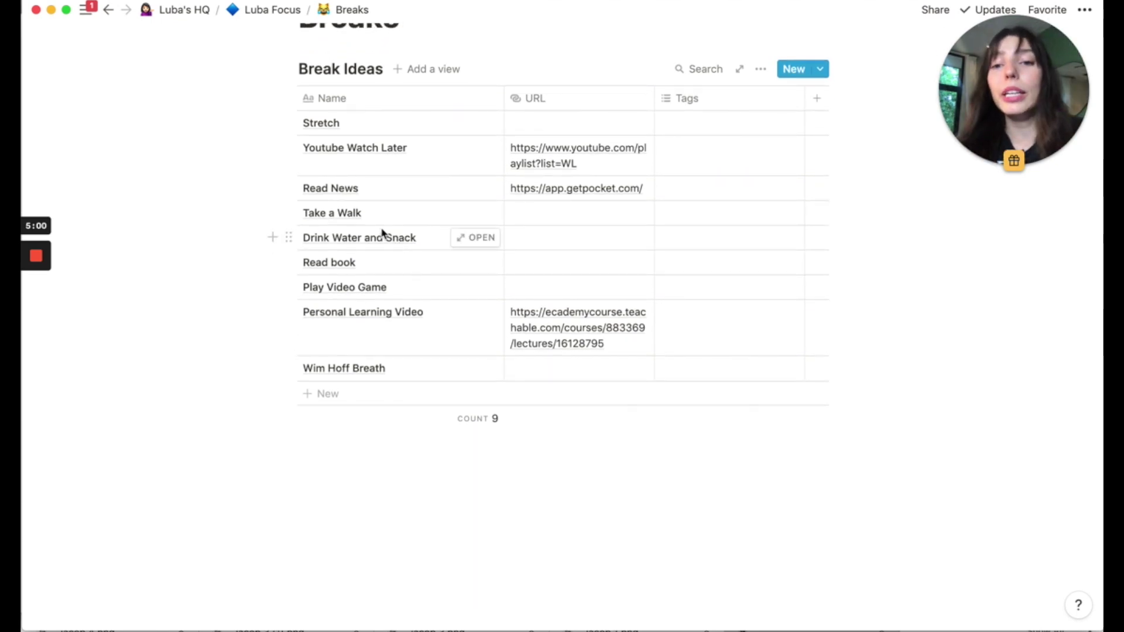
pyautogui.scroll(2, 442, 311)
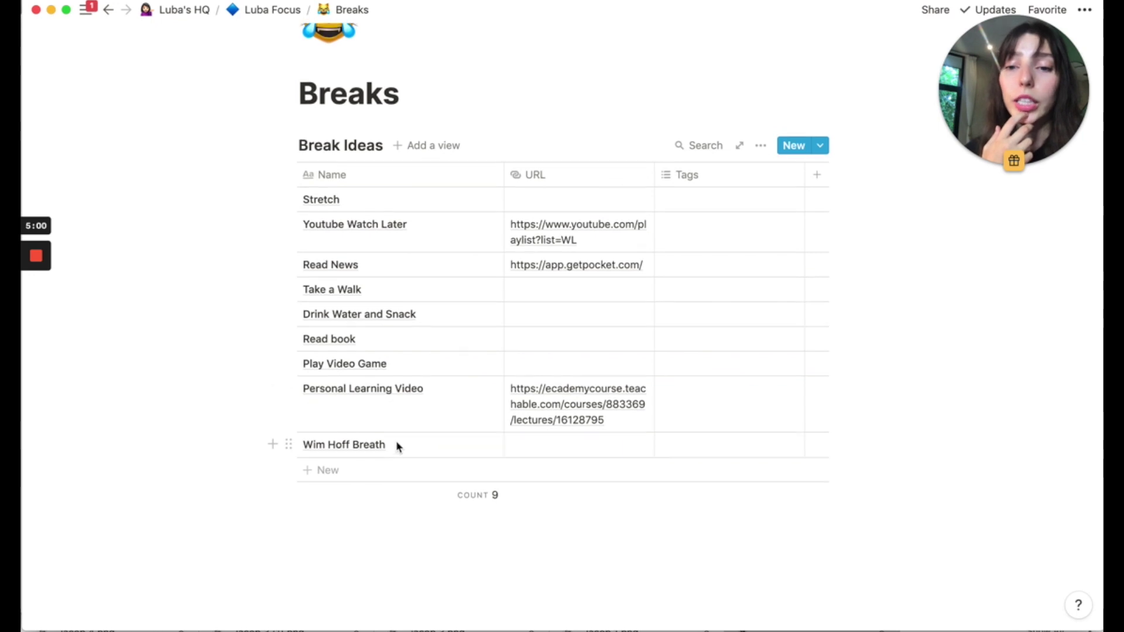
pyautogui.scroll(1, 397, 447)
pyautogui.press('super+p')
# - Jump to Luba Focus from Quick Find, then open its Emotional Reset page
pyautogui.press('Return')
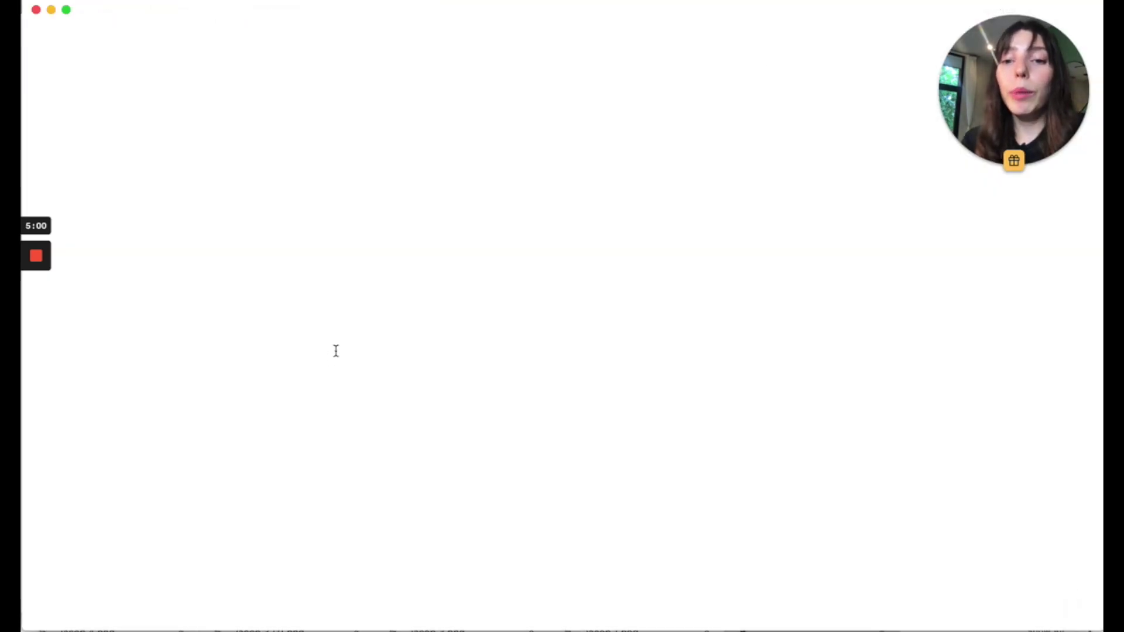
pyautogui.scroll(-2, 267, 300)
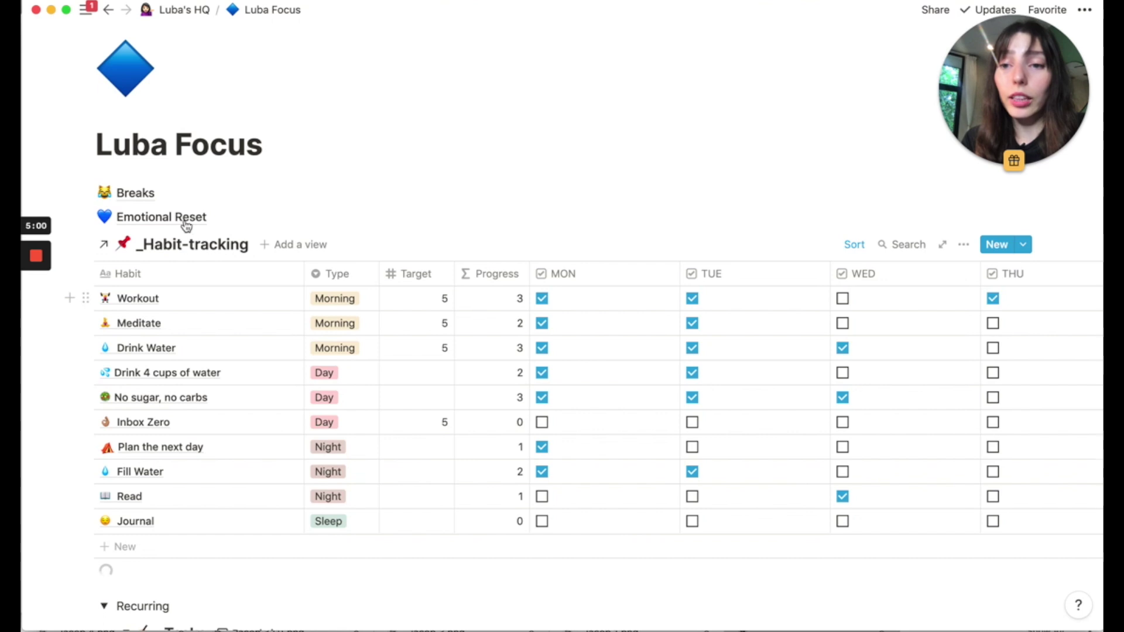
pyautogui.click(183, 221)
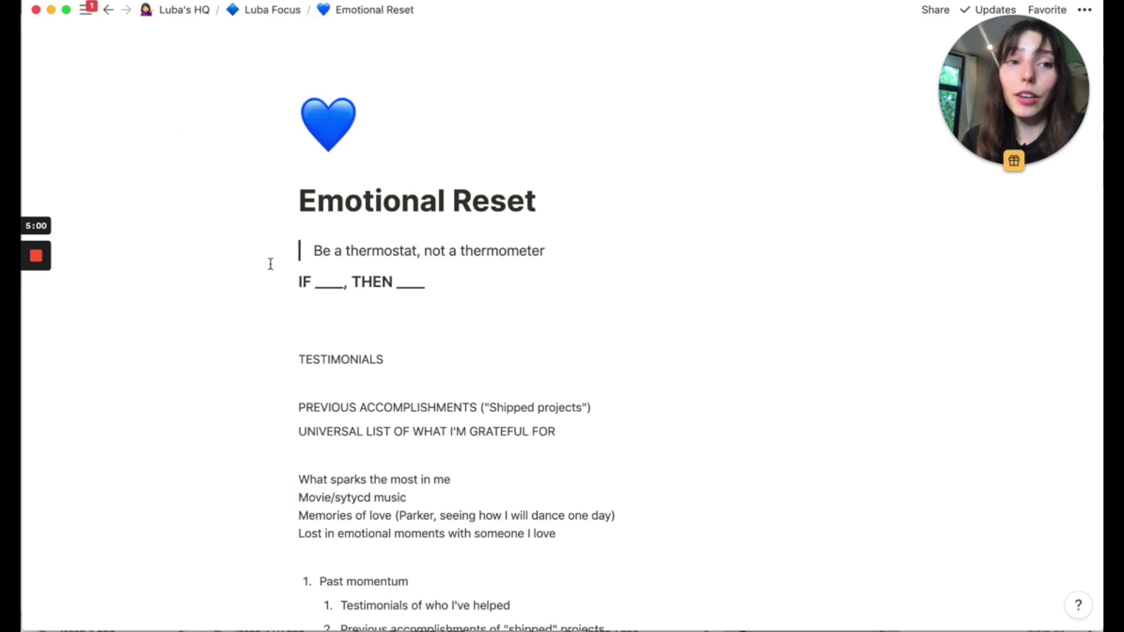
pyautogui.scroll(-3, 306, 326)
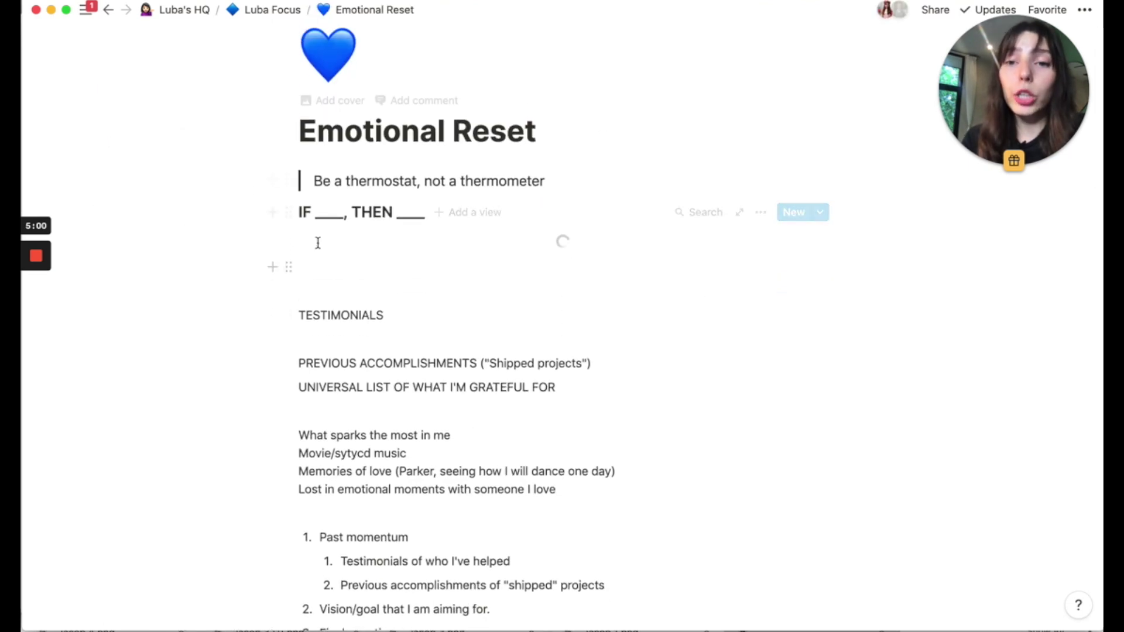
pyautogui.scroll(-5, 344, 468)
pyautogui.scroll(-20, 346, 488)
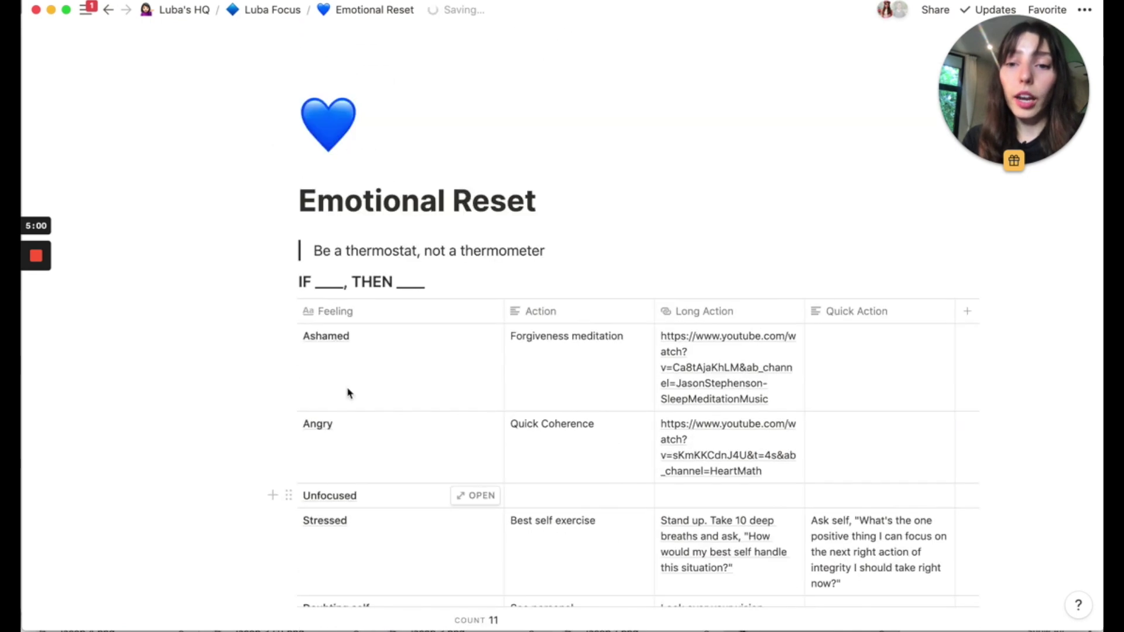
pyautogui.scroll(-5, 460, 239)
# - Expand the Stressed and Doubting self cells in the IF/THEN table to read their actions
pyautogui.press('Escape')
pyautogui.click(737, 243)
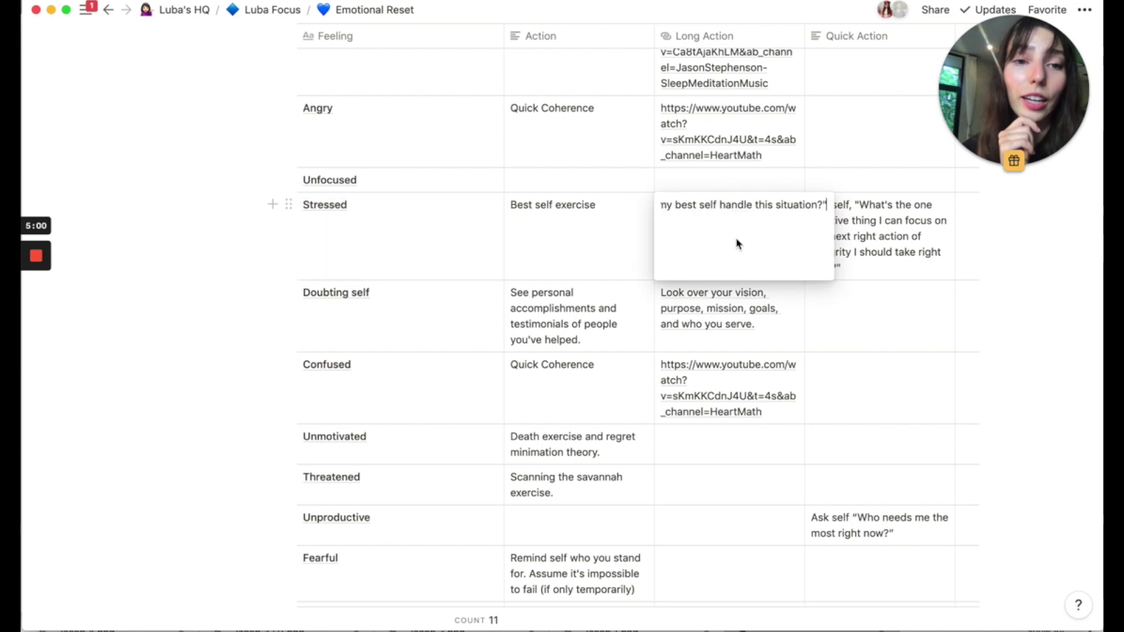
pyautogui.press('Escape')
pyautogui.scroll(-3, 589, 254)
pyautogui.click(577, 231)
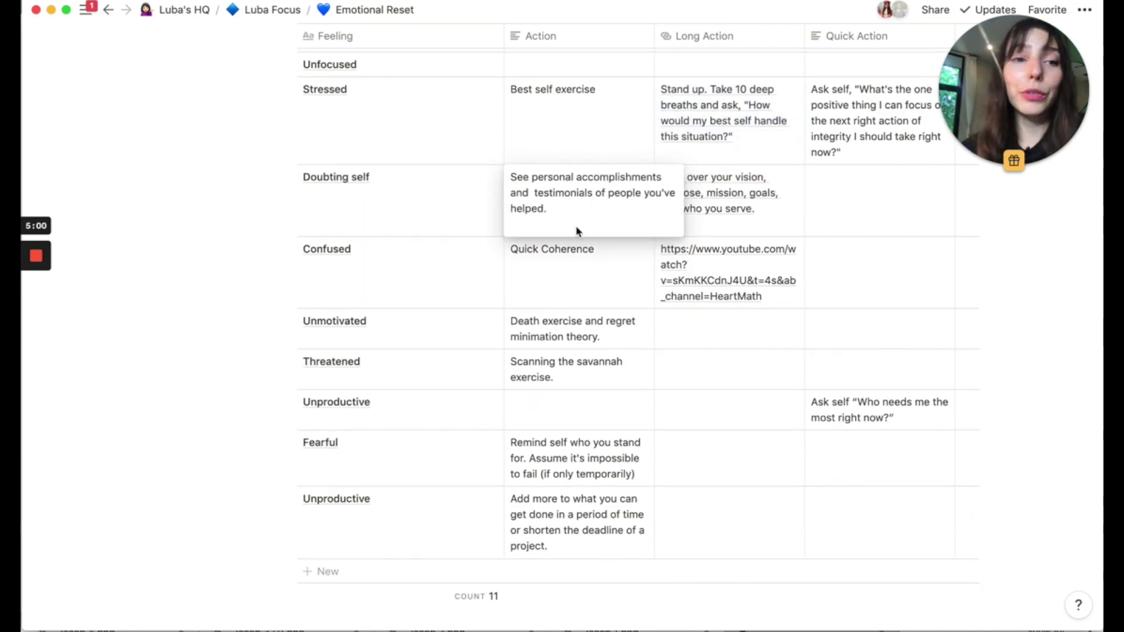
pyautogui.press('Escape')
pyautogui.click(821, 216)
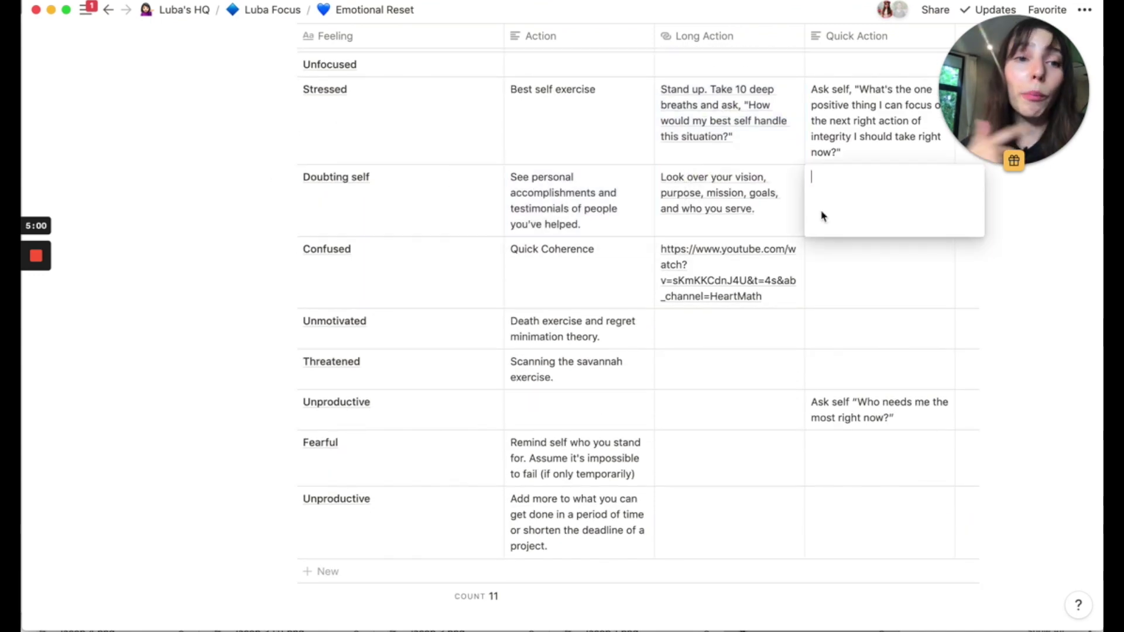
pyautogui.press('Escape')
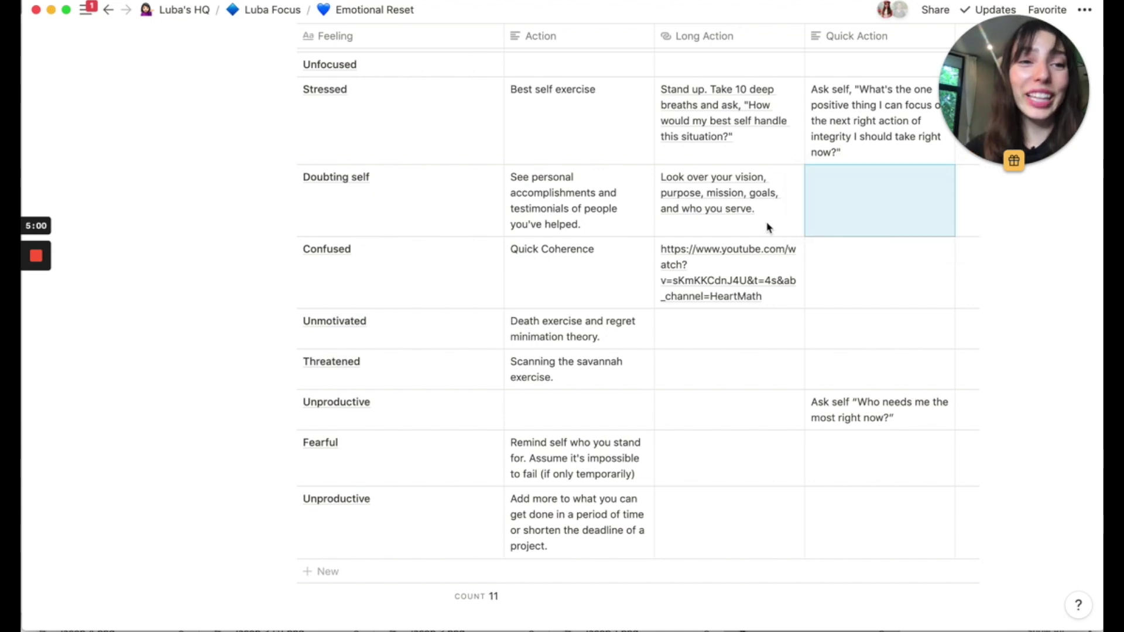
pyautogui.scroll(-3, 675, 316)
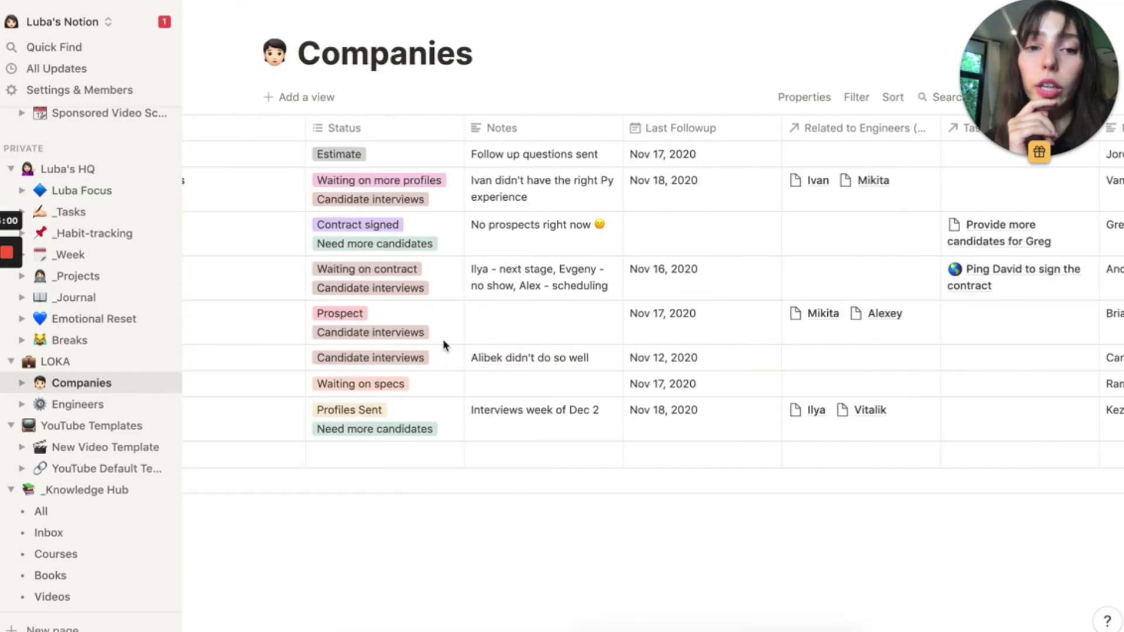
# - Review the Companies board's No Type, Recruiting and Contracting columns, then cancel adding a new group
pyautogui.hscroll(10, 445, 343)
pyautogui.hscroll(-10, 446, 344)
pyautogui.hscroll(5, 585, 304)
pyautogui.hscroll(-5, 584, 371)
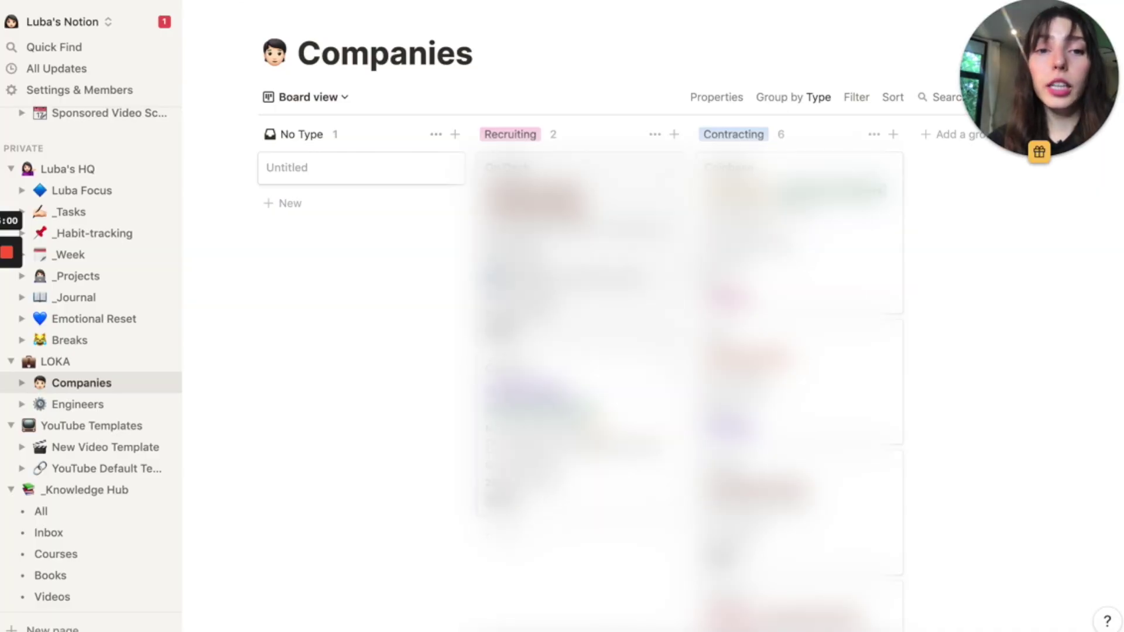
pyautogui.scroll(-2, 530, 140)
pyautogui.scroll(2, 530, 141)
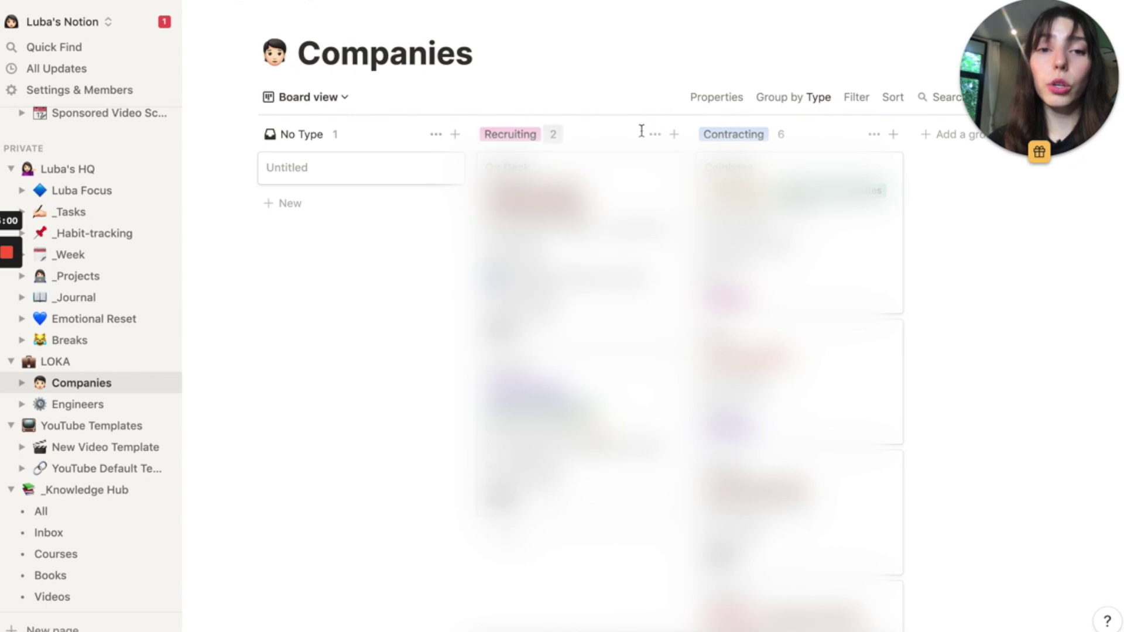
pyautogui.scroll(-2, 761, 140)
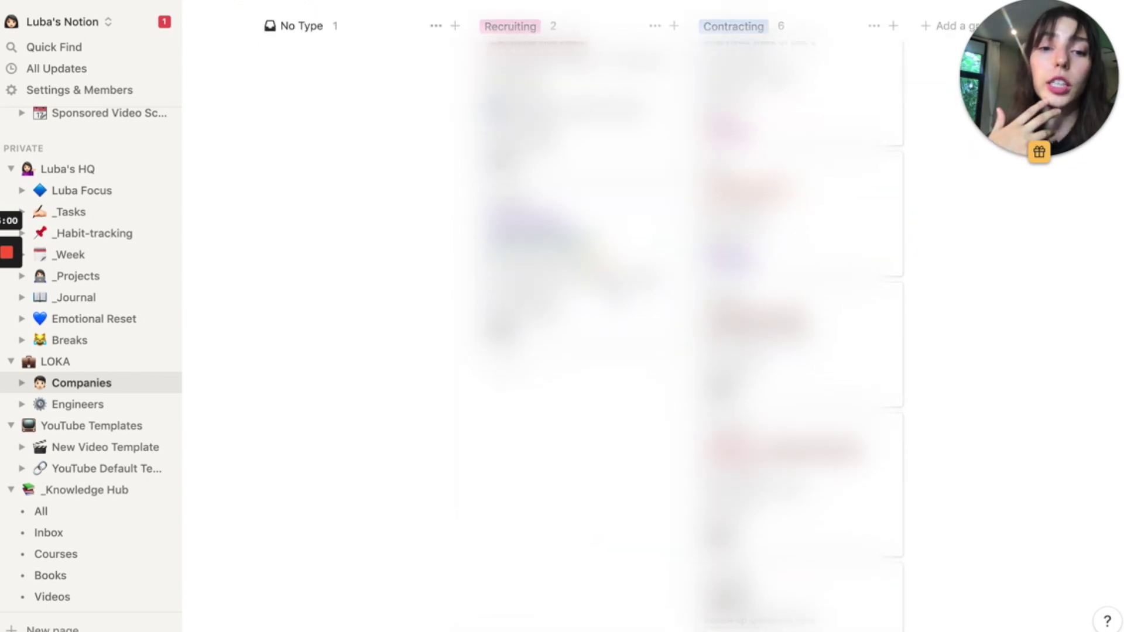
pyautogui.scroll(2, 958, 178)
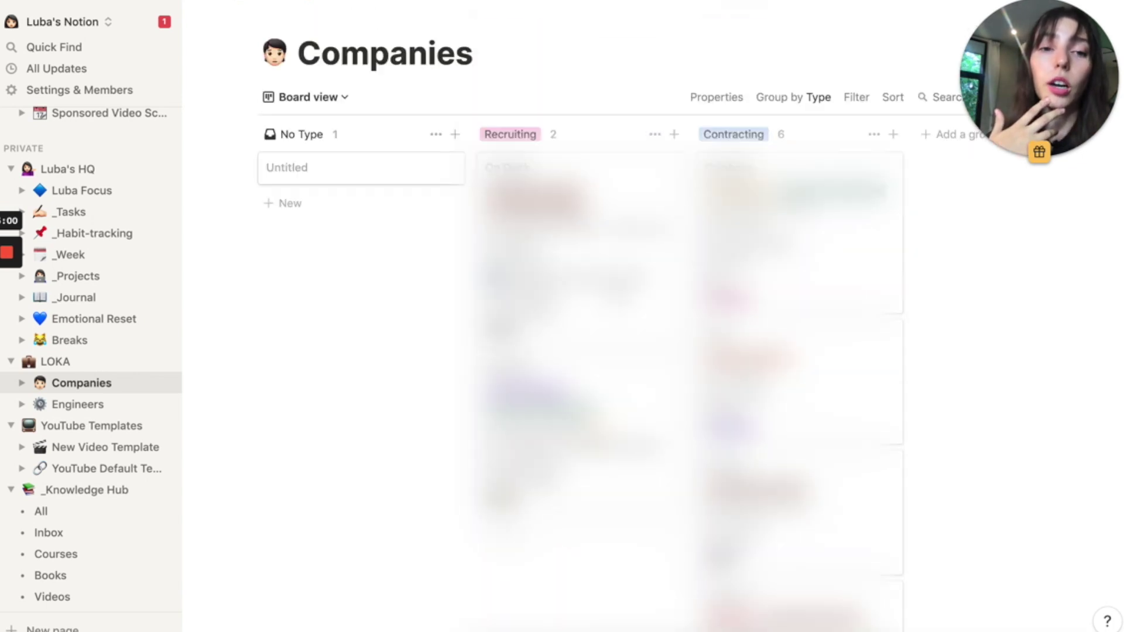
pyautogui.click(946, 136)
pyautogui.click(939, 231)
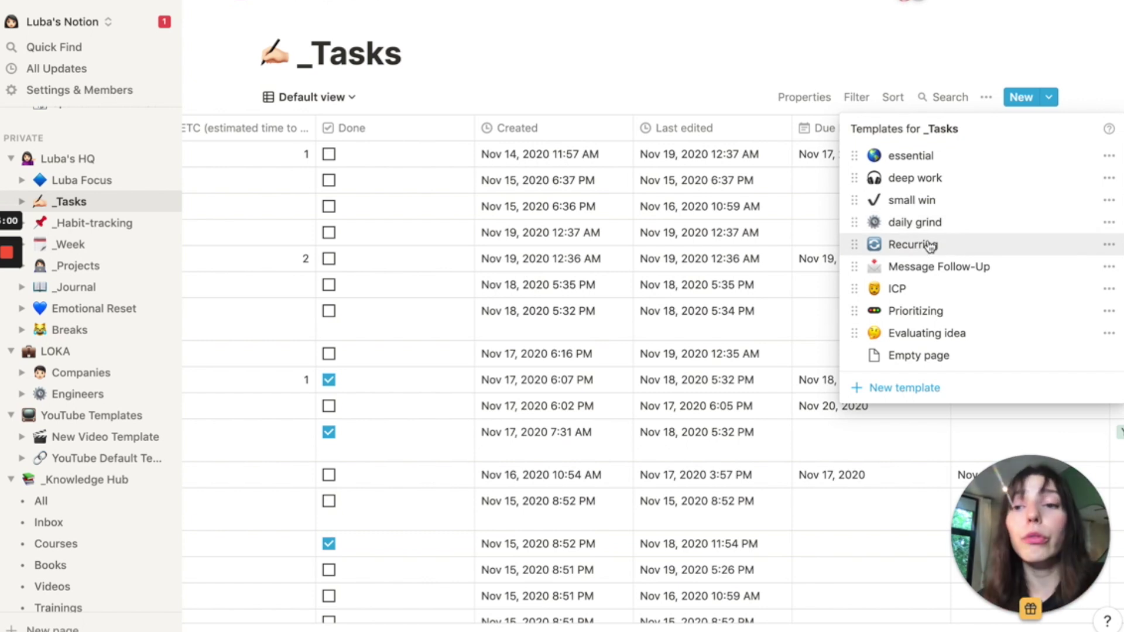
# - Create 'Essential task' from the essential template and inspect its Do it! formula
pyautogui.click(911, 155)
pyautogui.write('Essential task')
pyautogui.scroll(-3, 417, 328)
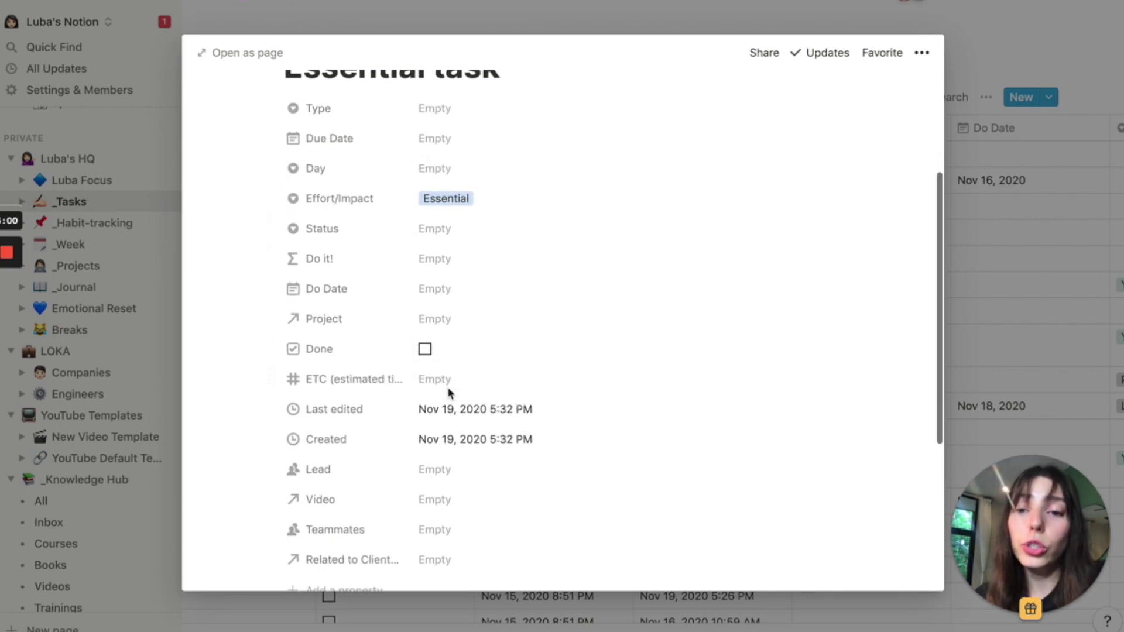
pyautogui.click(447, 258)
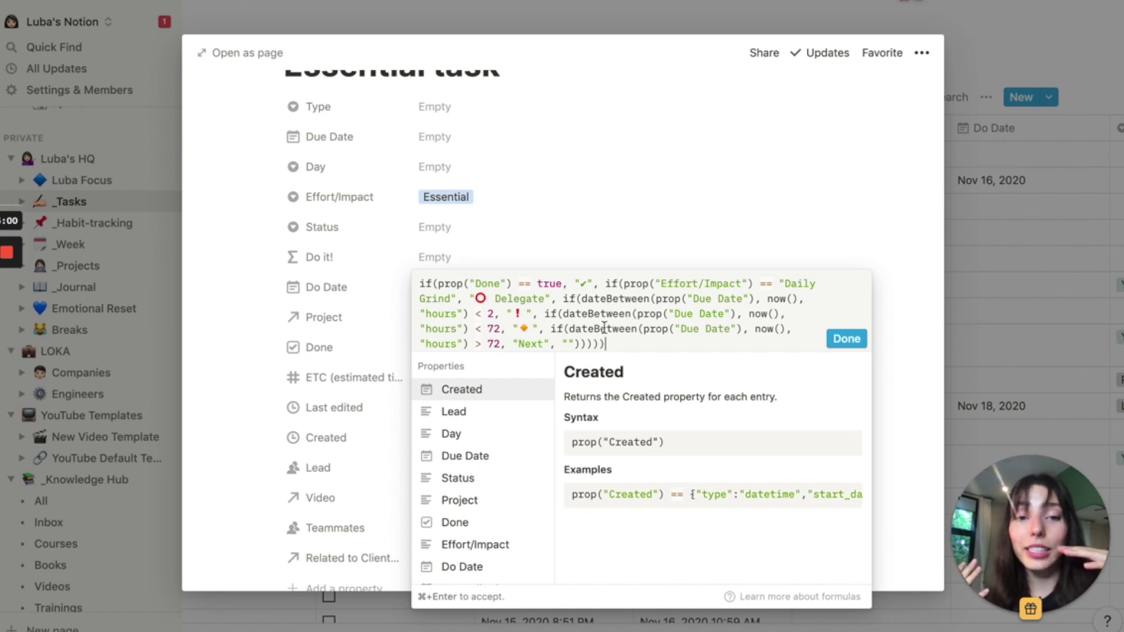
pyautogui.click(562, 226)
# - Start a new block in the page body, typing and then clearing '/d'
pyautogui.scroll(-5, 500, 421)
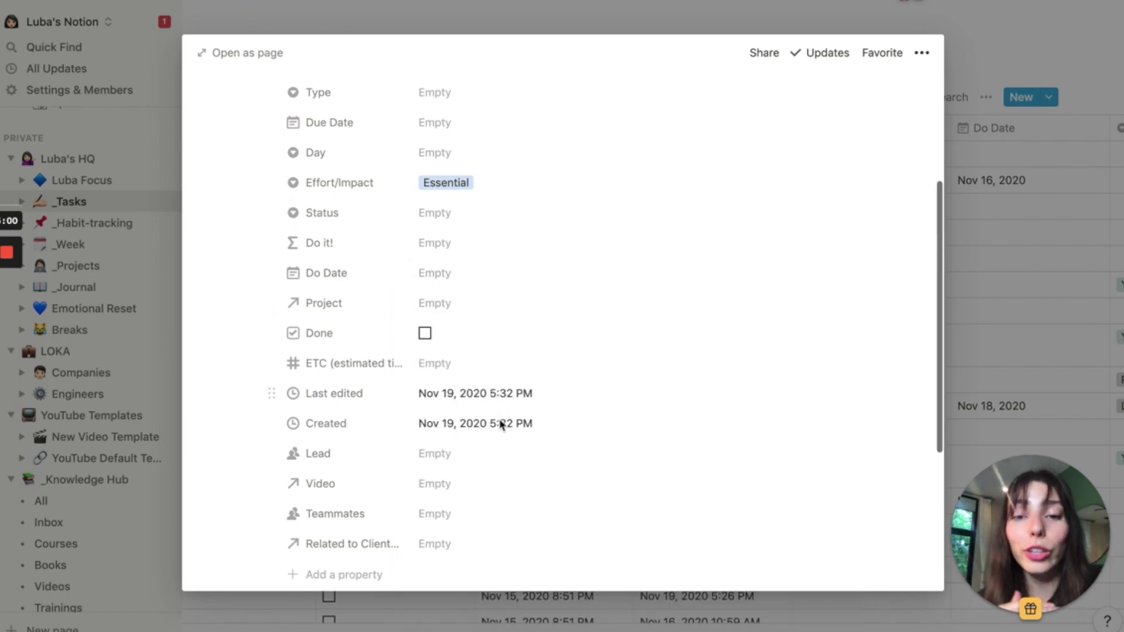
pyautogui.click(440, 424)
pyautogui.write('/d')
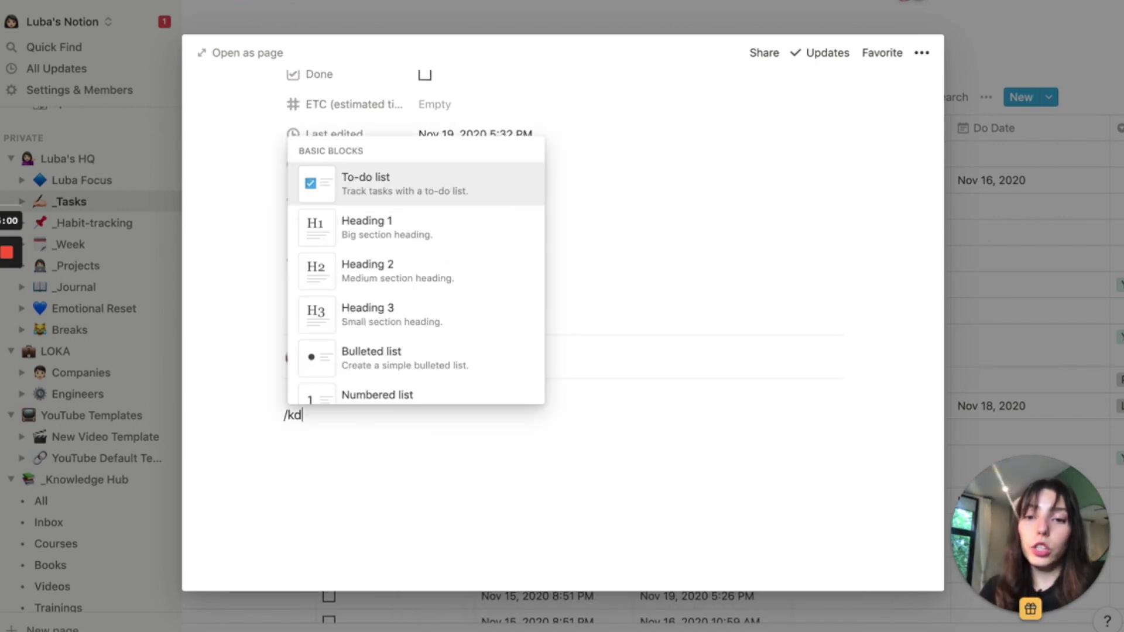
pyautogui.press('BackSpace')
pyautogui.press('BackSpace')
# - Create a new _Tasks entry from the Evaluating idea template
pyautogui.scroll(3, 427, 334)
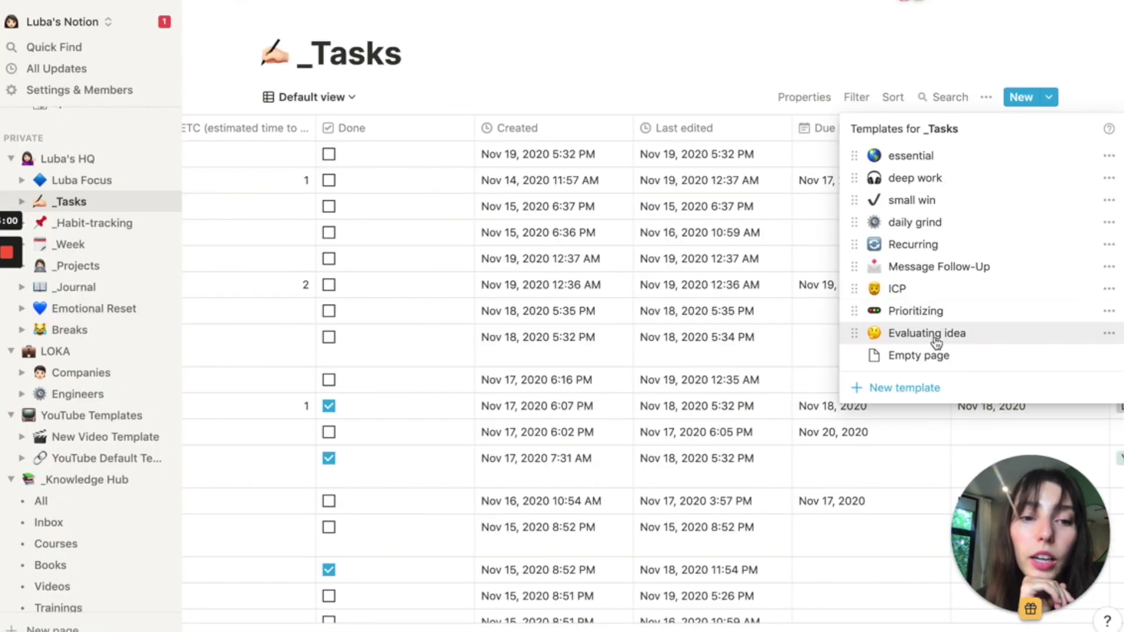
pyautogui.click(935, 339)
pyautogui.scroll(-10, 485, 364)
pyautogui.click(398, 436)
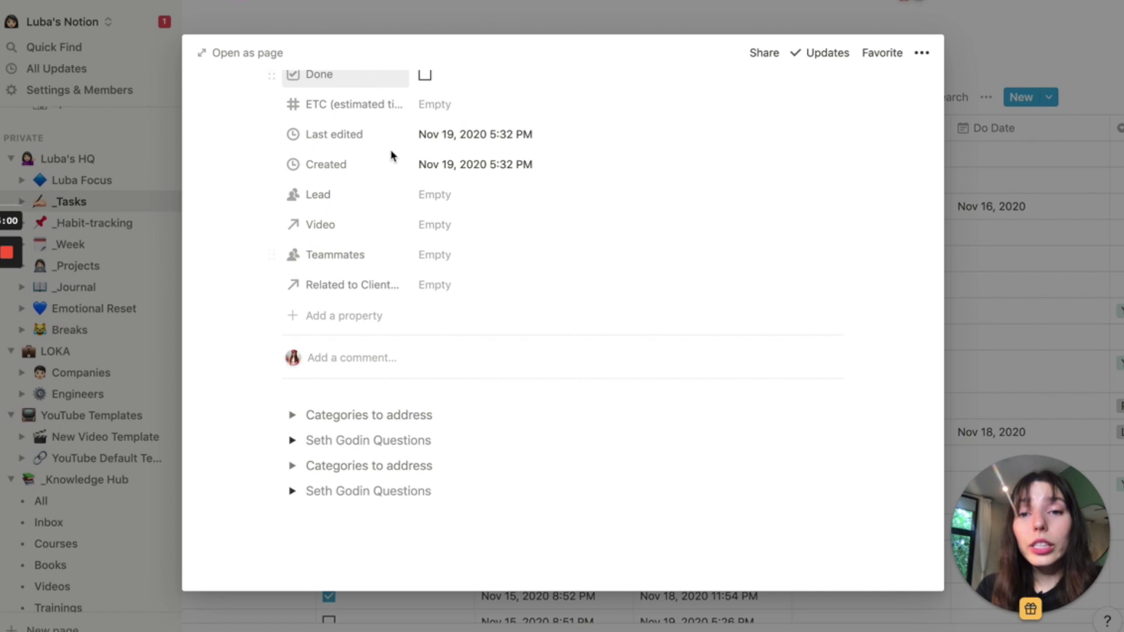
# - Expand the Categories to address and Seth Godin Questions toggles, then close the page
pyautogui.click(292, 415)
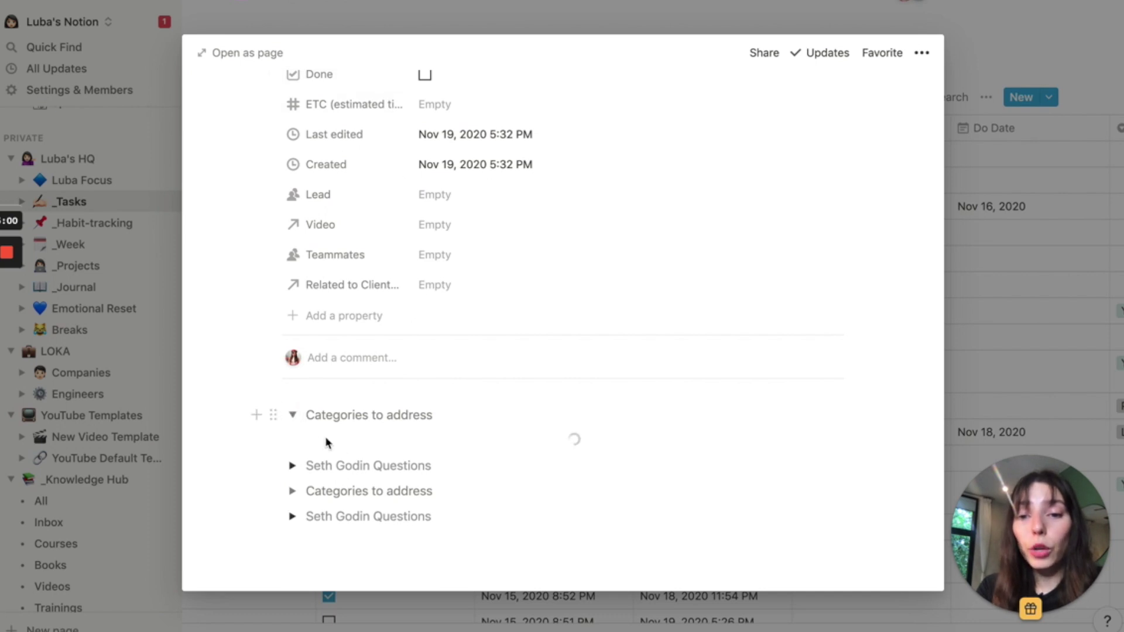
pyautogui.click(292, 466)
pyautogui.click(273, 517)
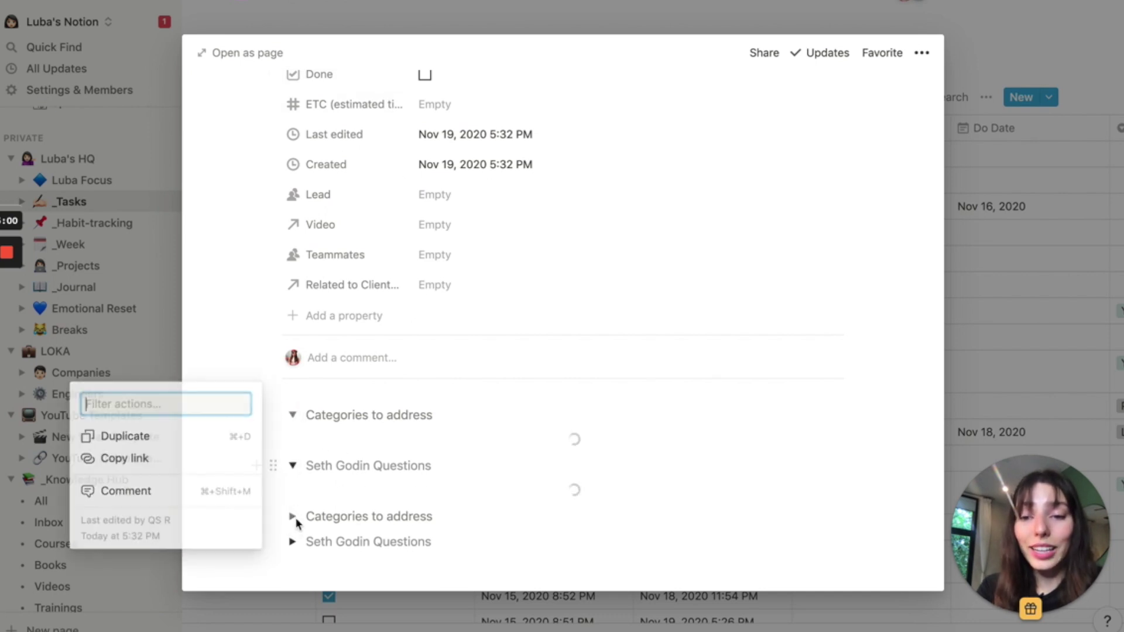
pyautogui.click(293, 521)
pyautogui.click(293, 518)
pyautogui.scroll(-3, 390, 468)
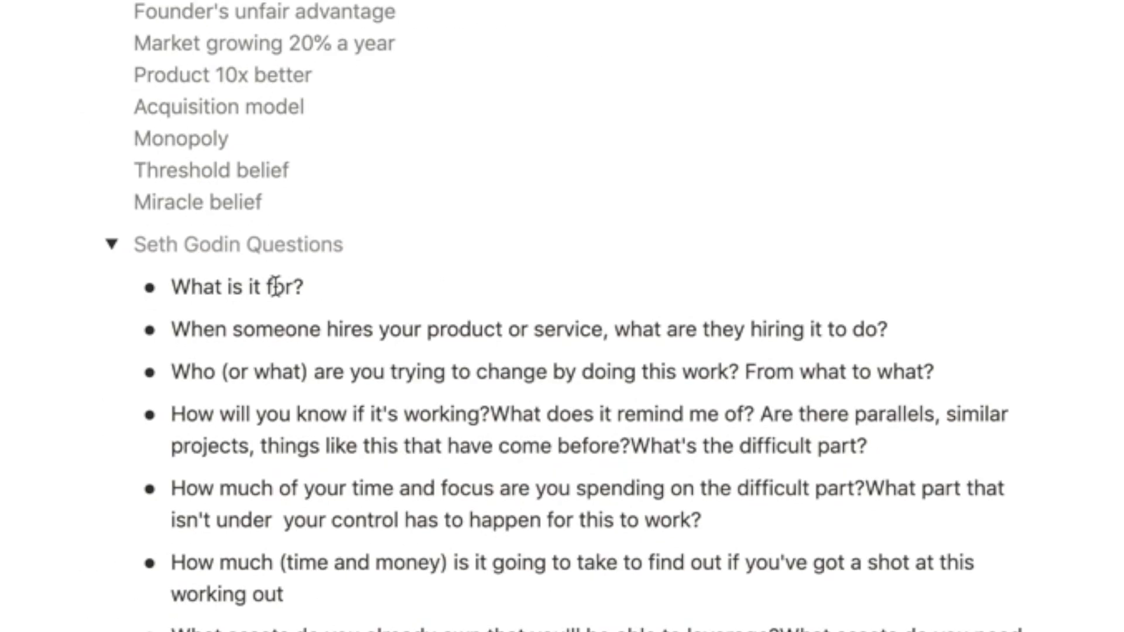
pyautogui.scroll(-3, 275, 287)
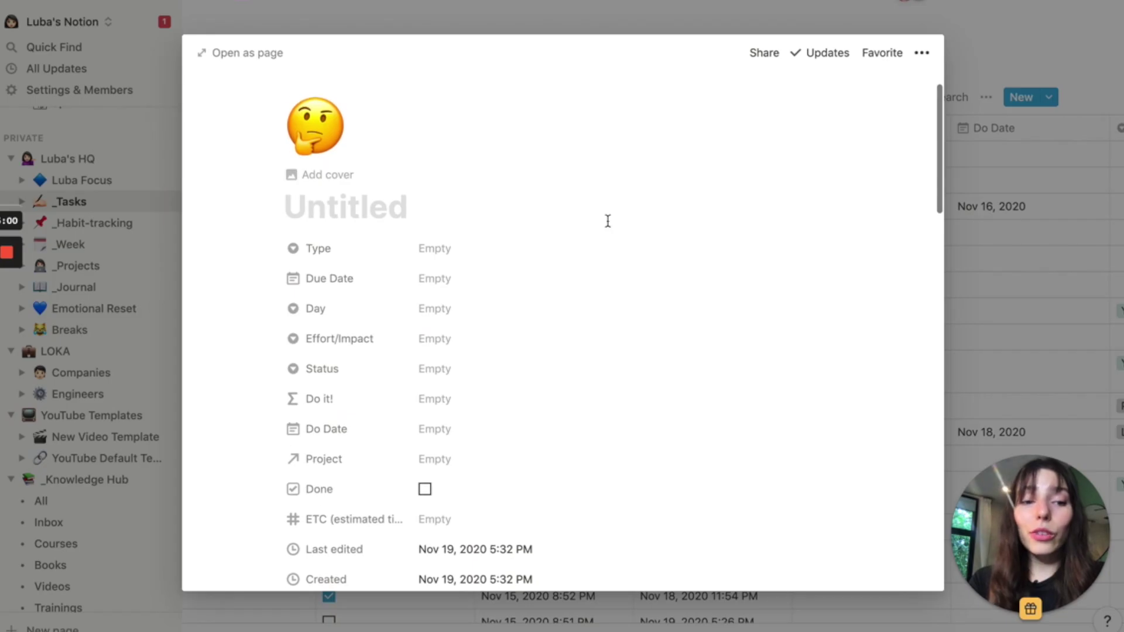
pyautogui.scroll(-3, 608, 223)
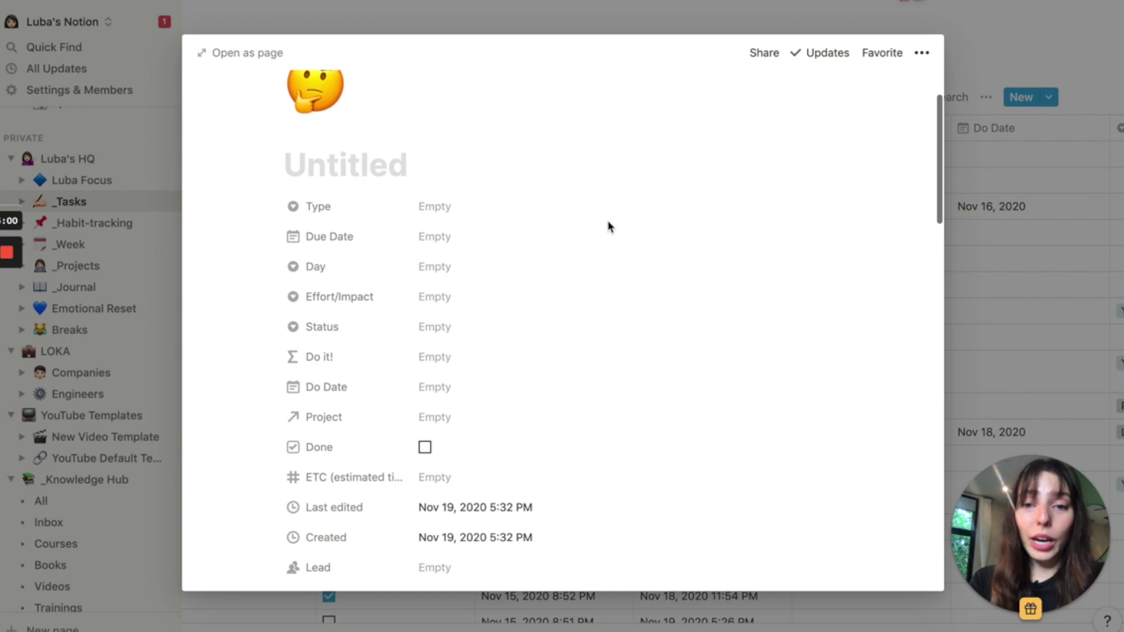
pyautogui.scroll(2, 609, 228)
pyautogui.press('Escape')
pyautogui.hscroll(-5, 808, 226)
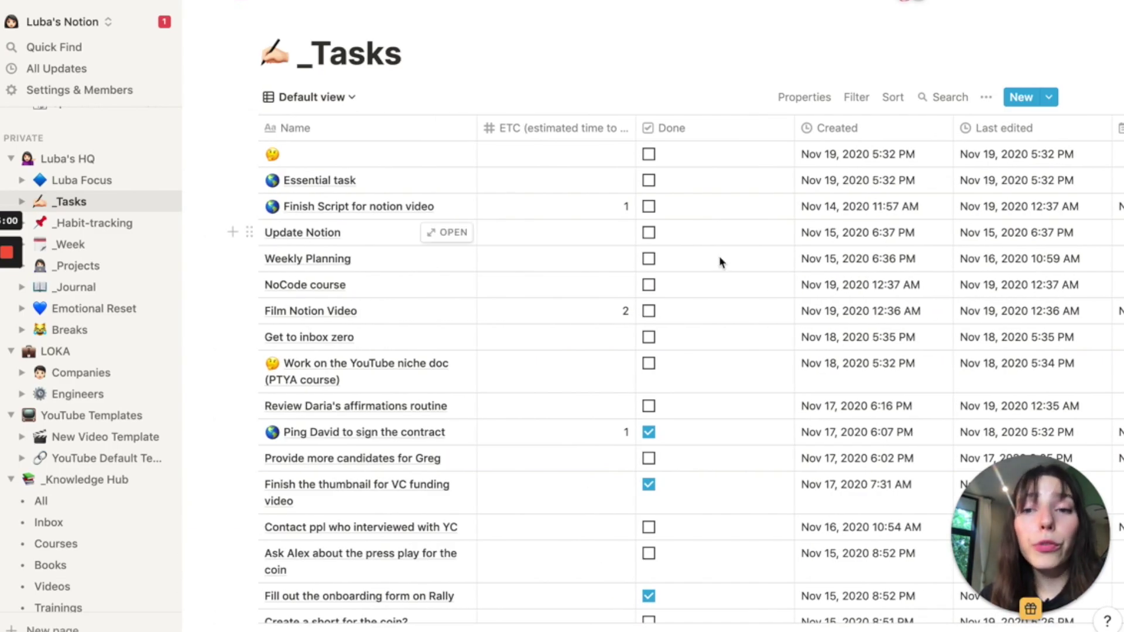
pyautogui.scroll(-1, 720, 262)
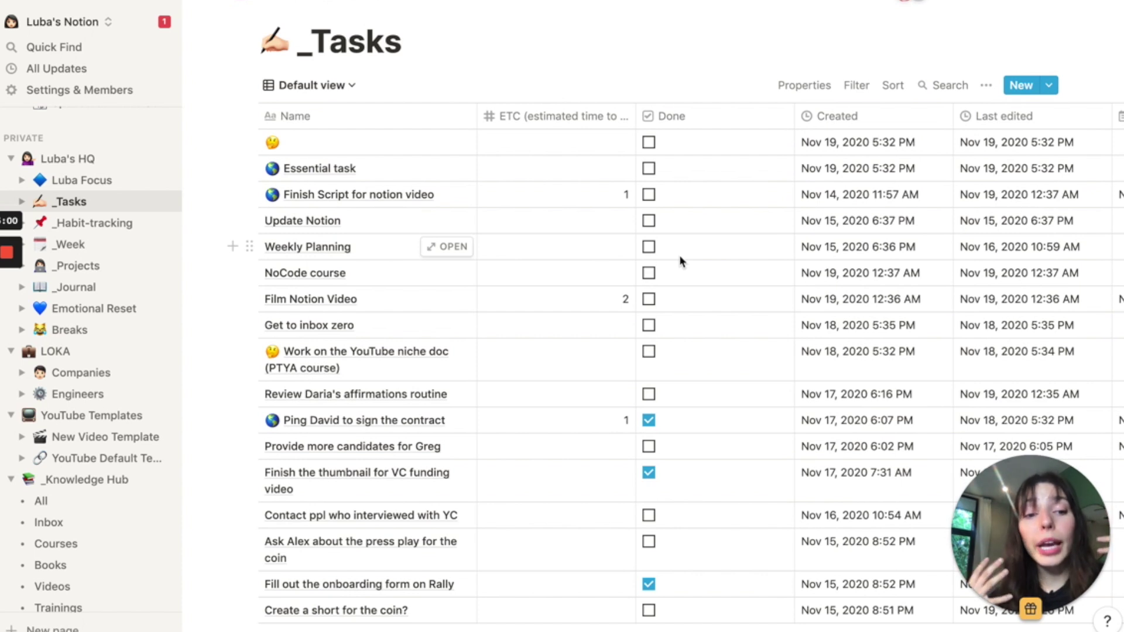